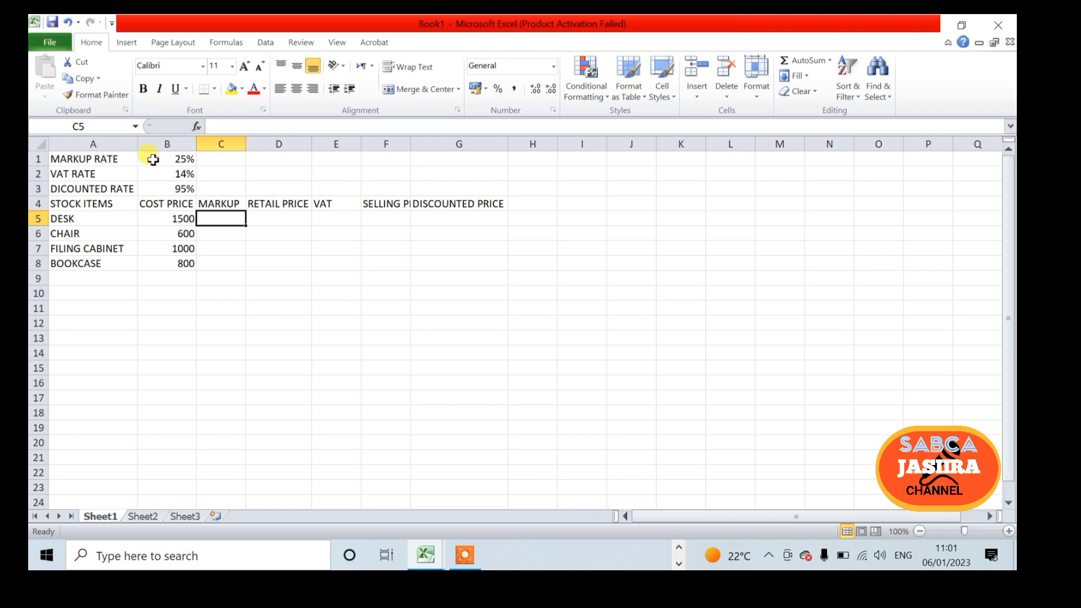
Review the three rate labels and values in A1:B3.
left_click_drag(150, 159, 151, 188)
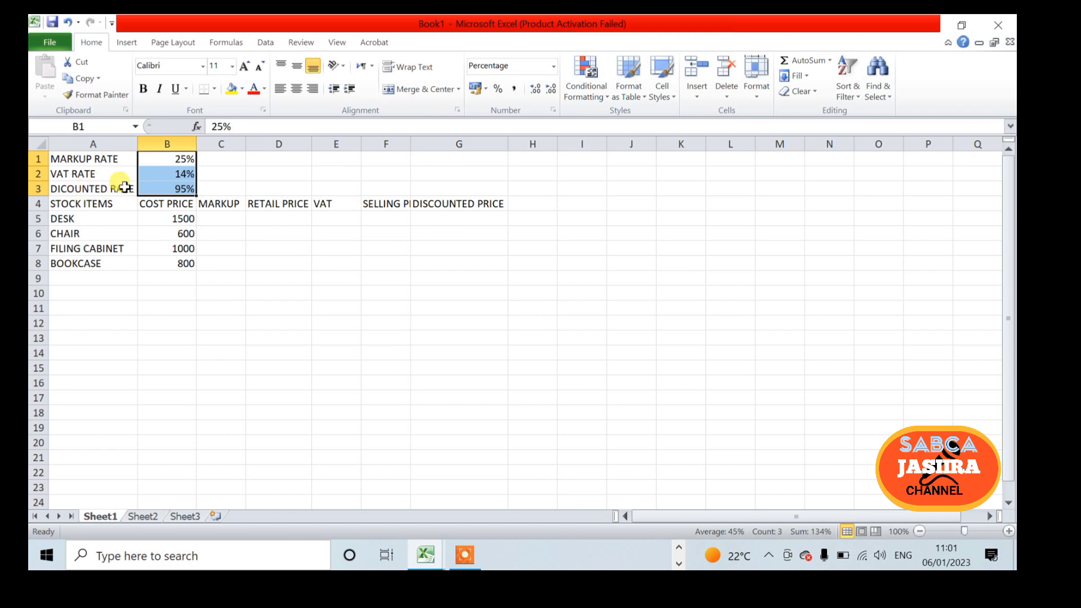
left_click(173, 158)
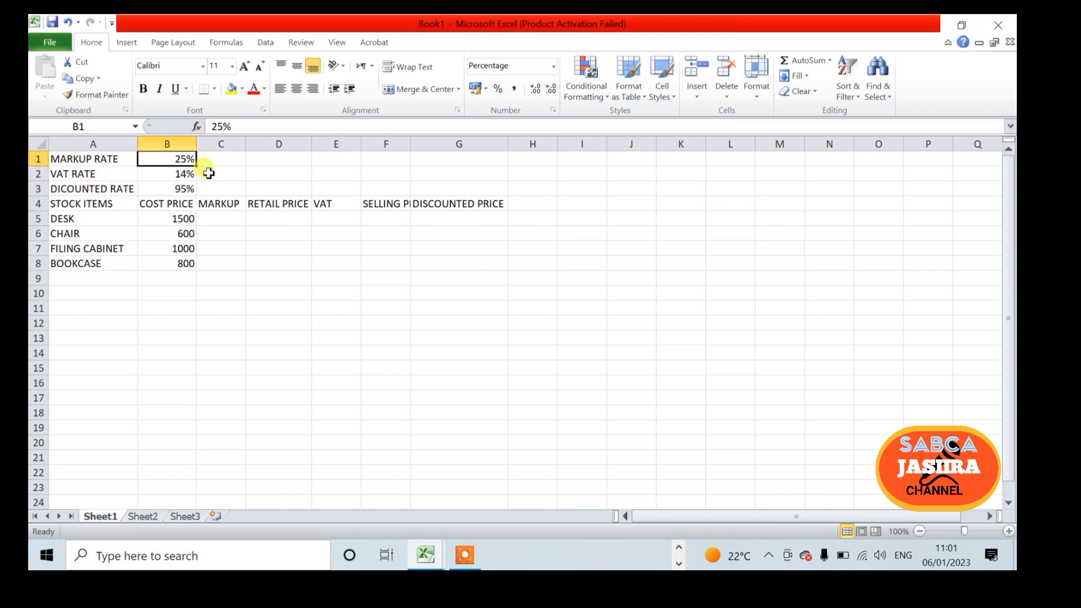
left_click(155, 187)
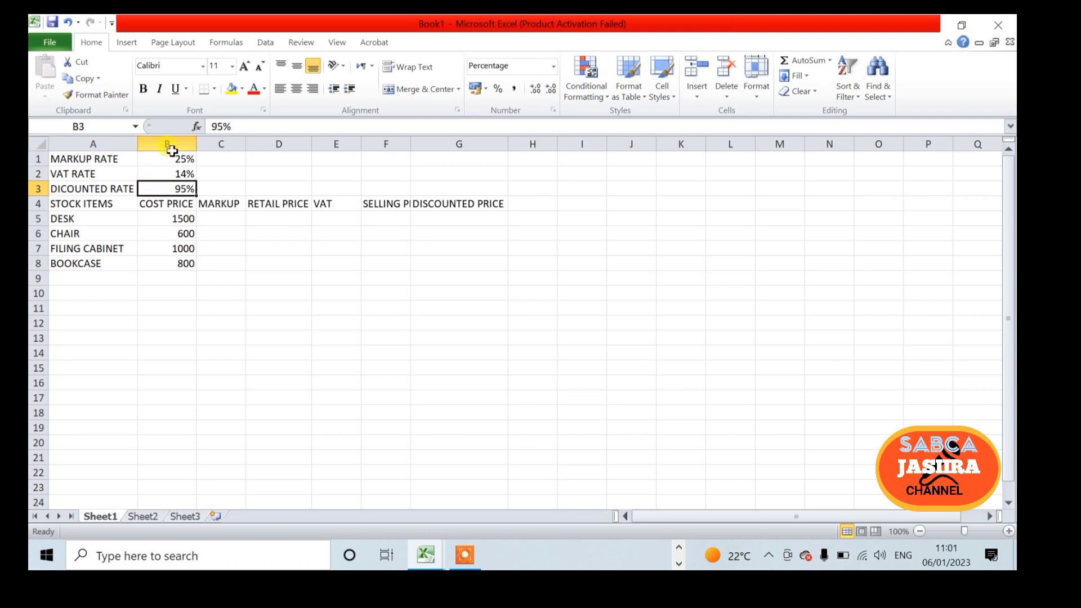
left_click_drag(168, 158, 164, 189)
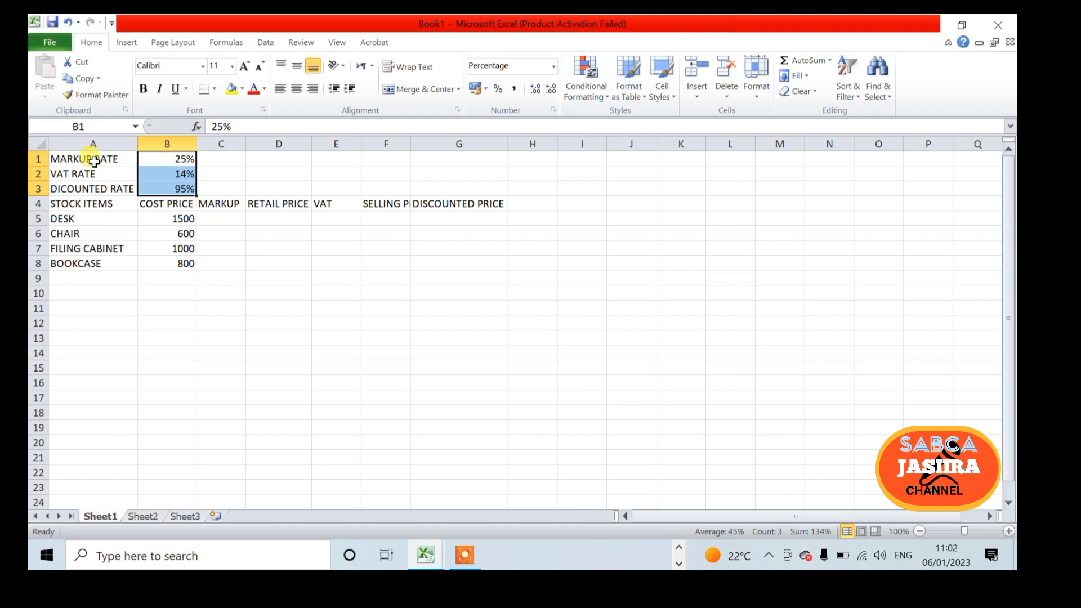
left_click_drag(93, 161, 163, 186)
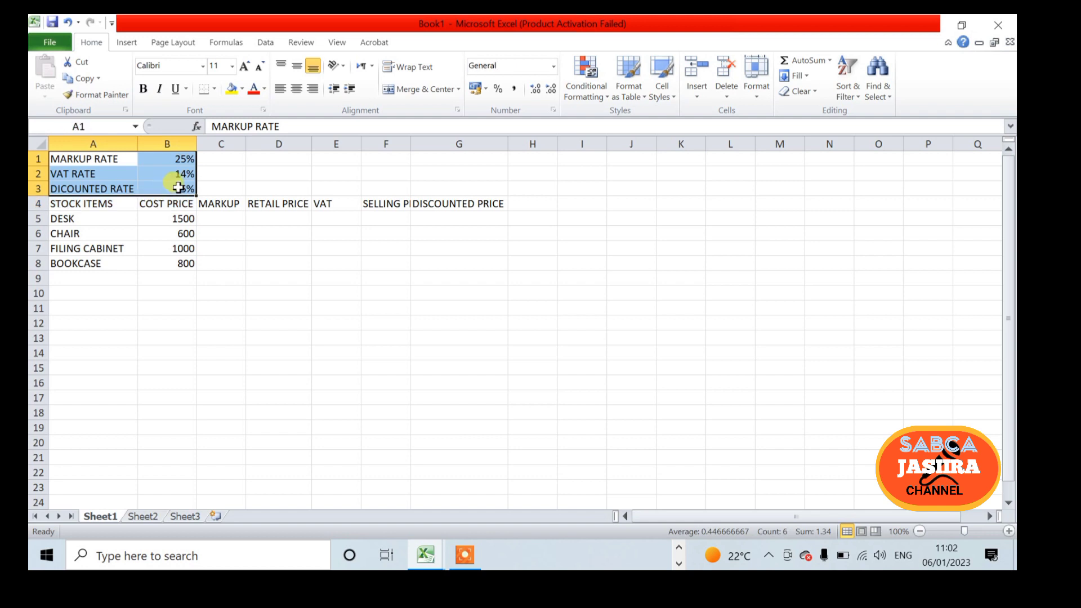
Enter the desk's markup in C5 as =B5*B1, giving 375.
left_click(223, 218)
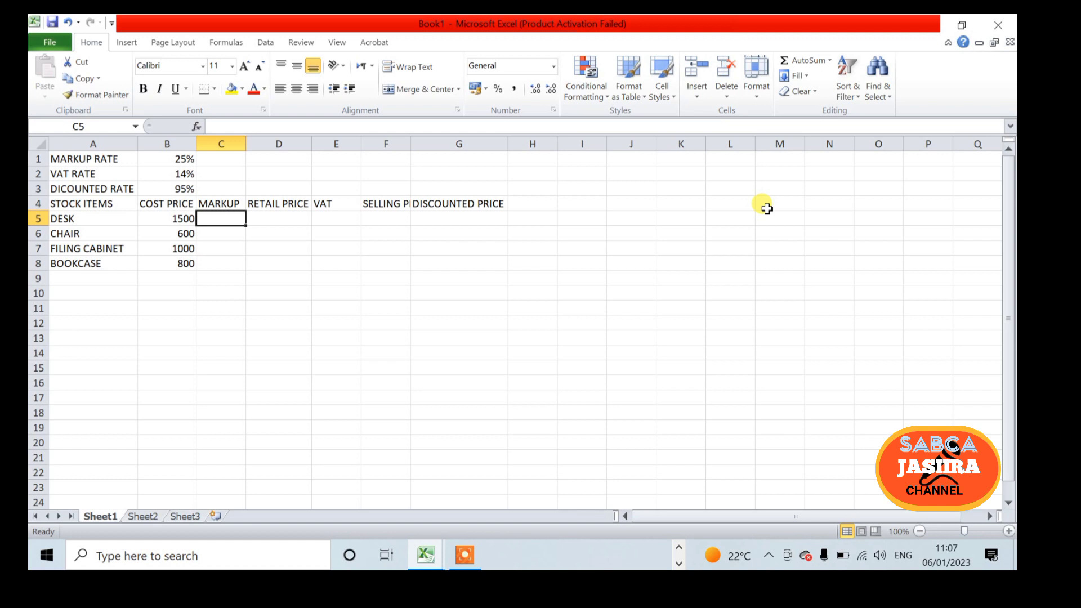
type("=")
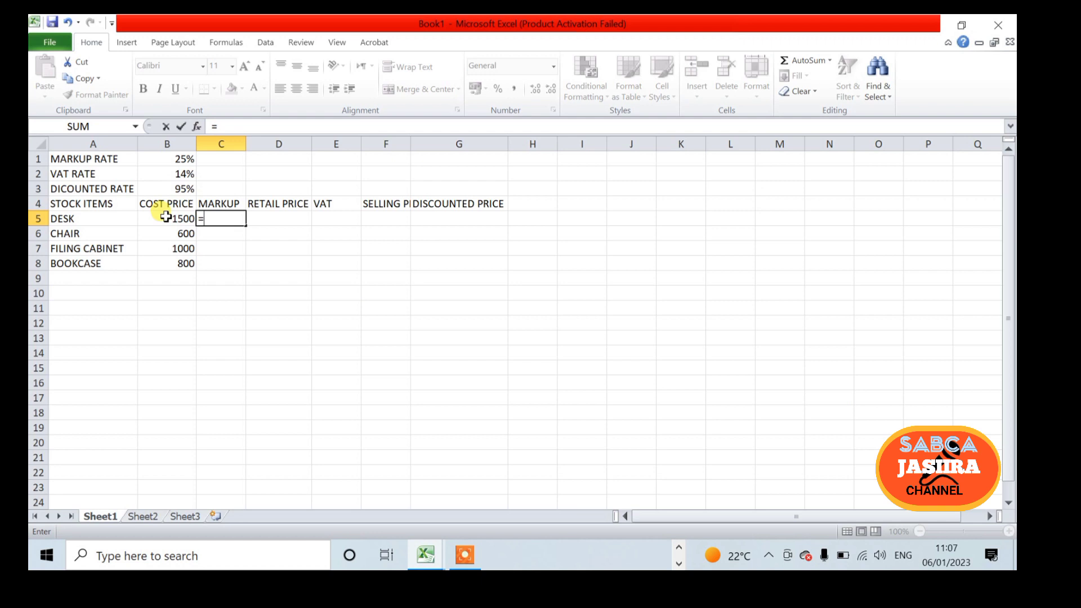
left_click(169, 218)
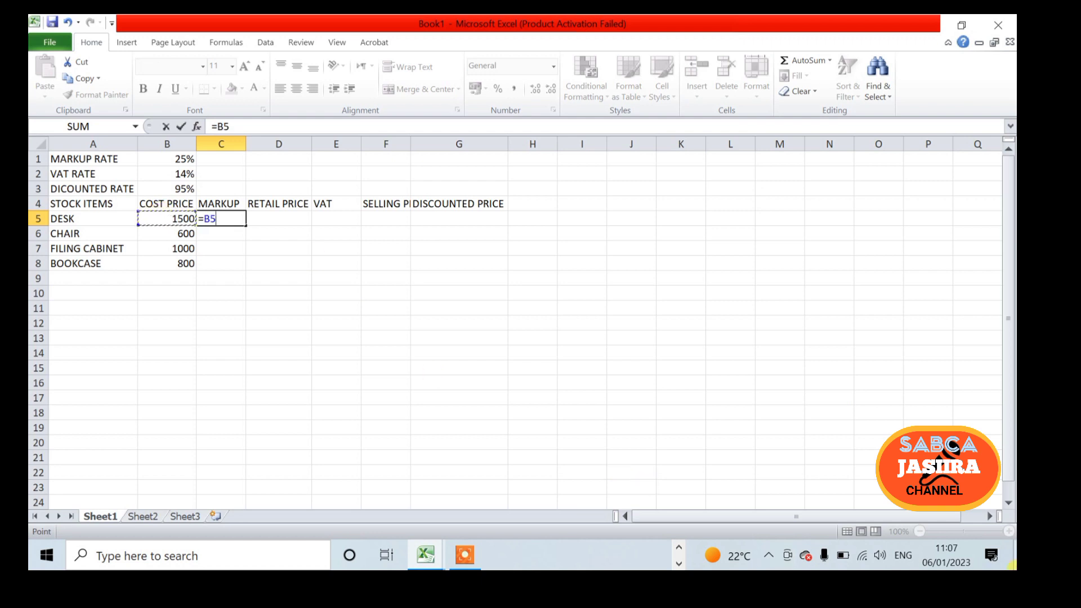
type("*")
left_click(169, 160)
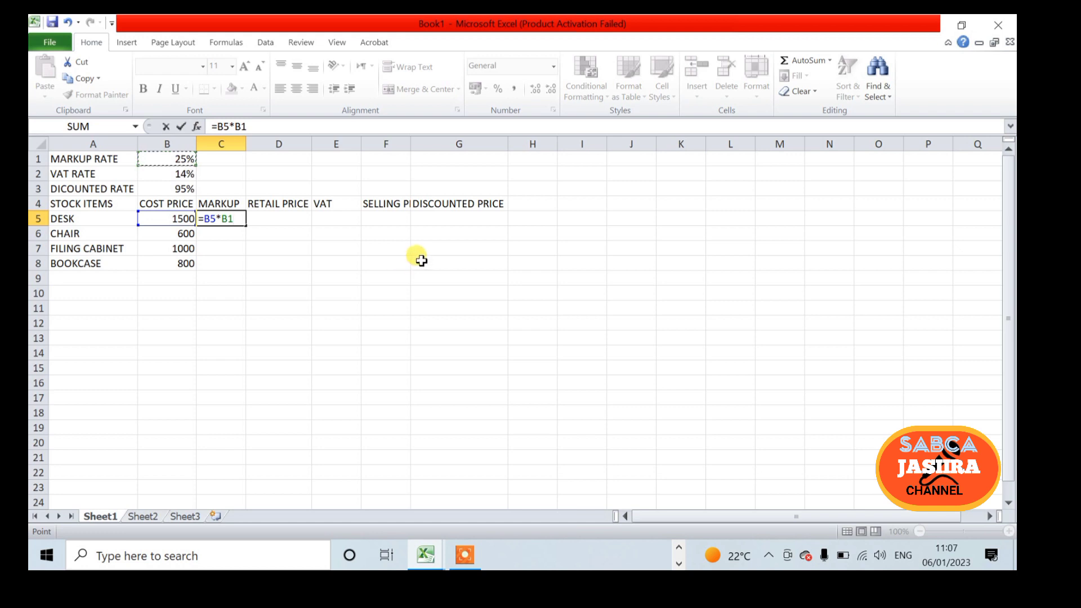
key("Tab")
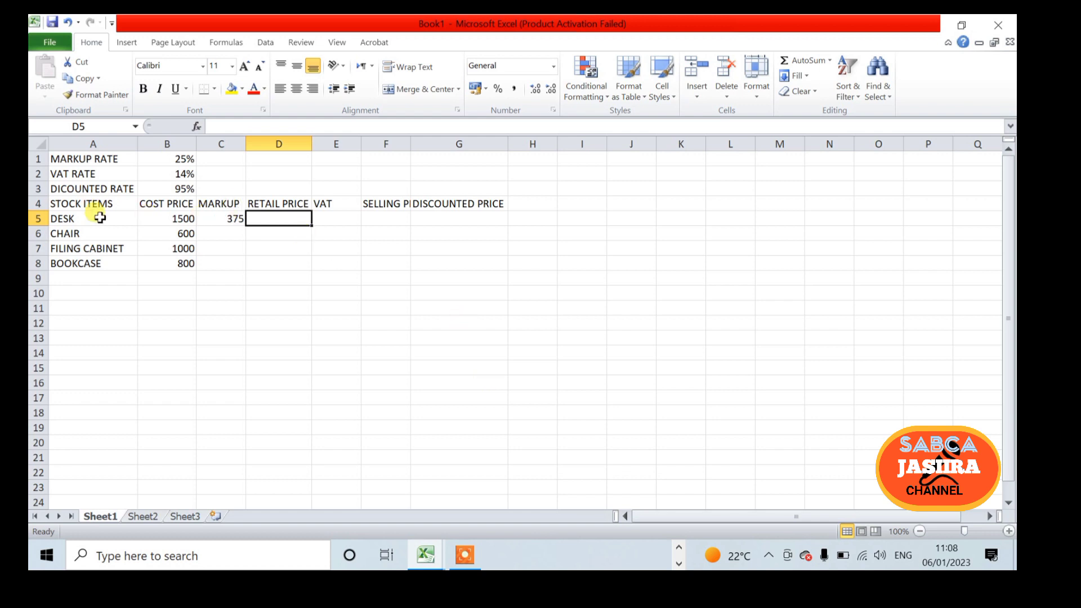
Enter the desk's retail price in D5 as =B5+C5, giving 1875.
type("=")
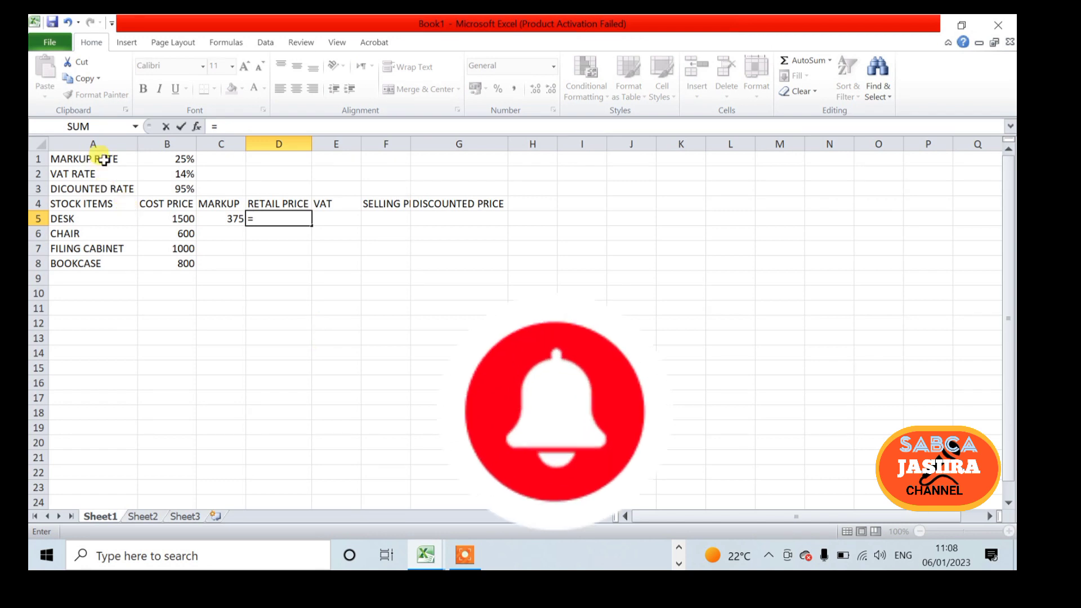
left_click(172, 221)
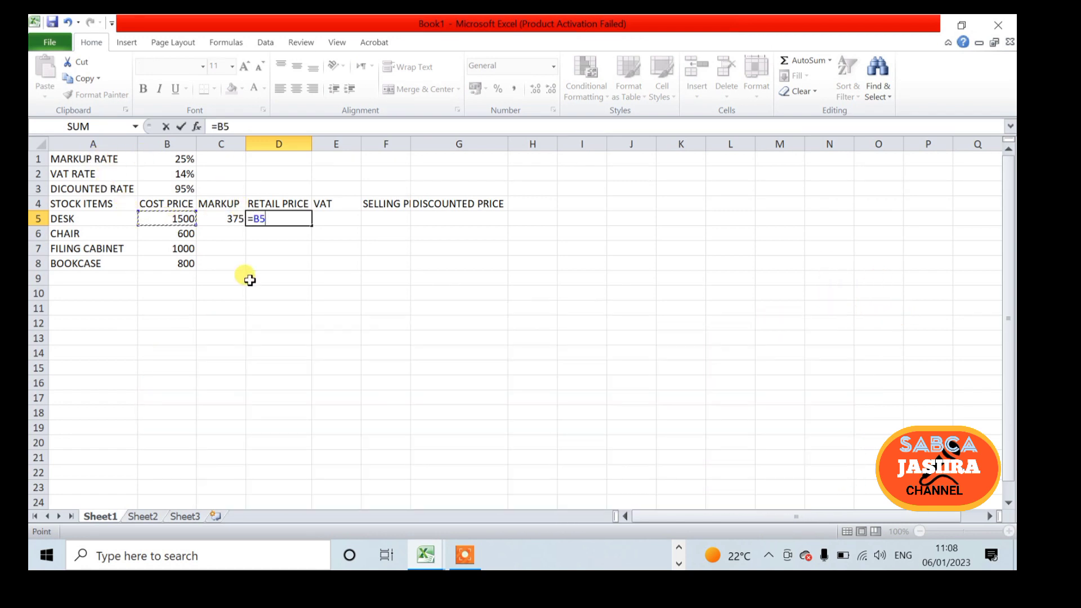
type("+")
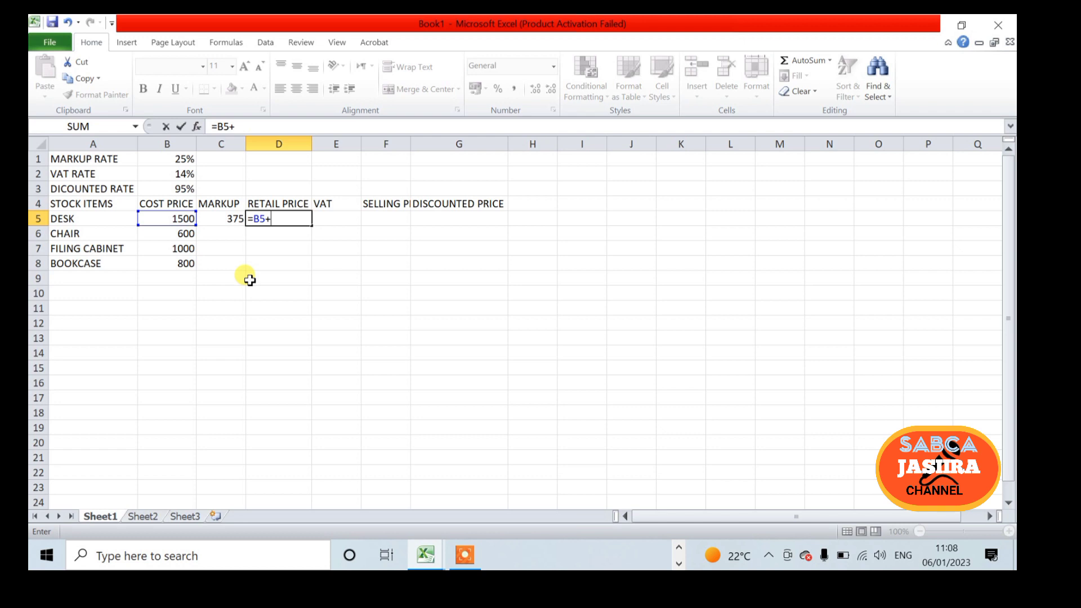
left_click(229, 222)
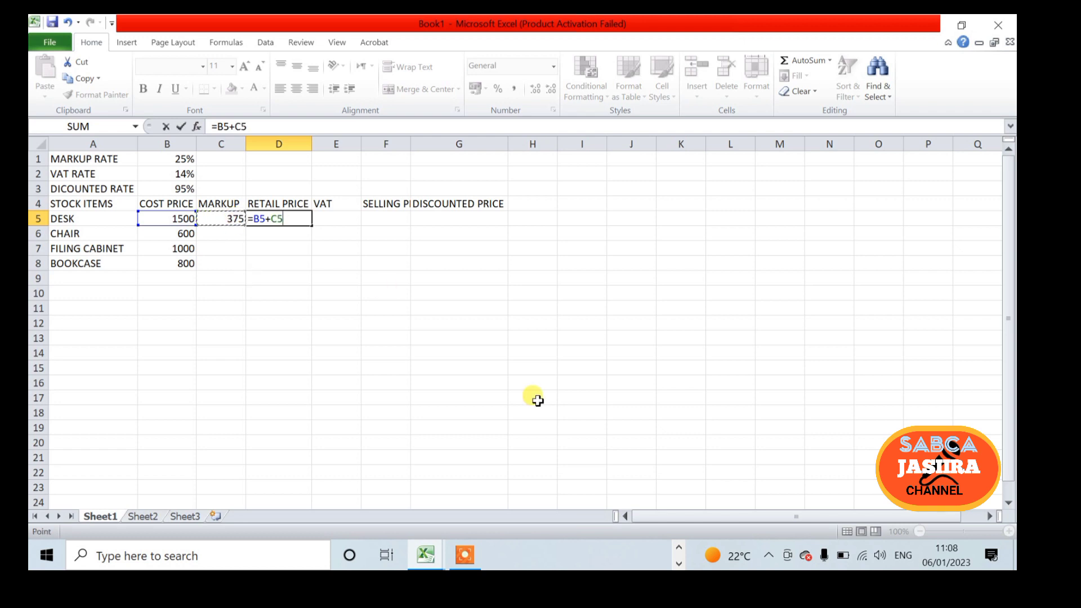
key("Tab")
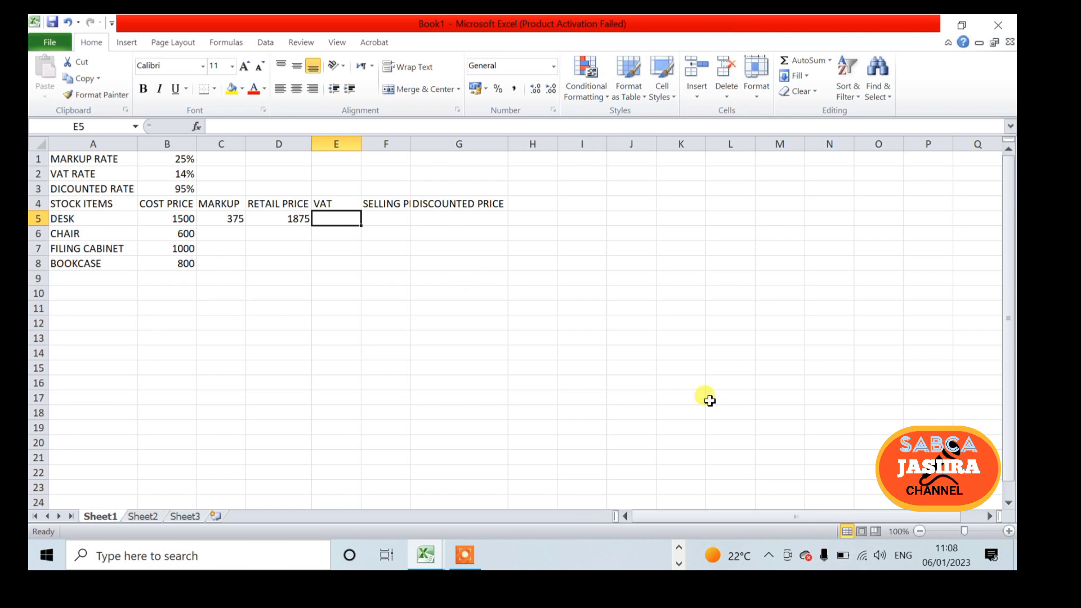
Enter the desk's VAT in E5 as =D5*B2, giving 262.5.
type("=")
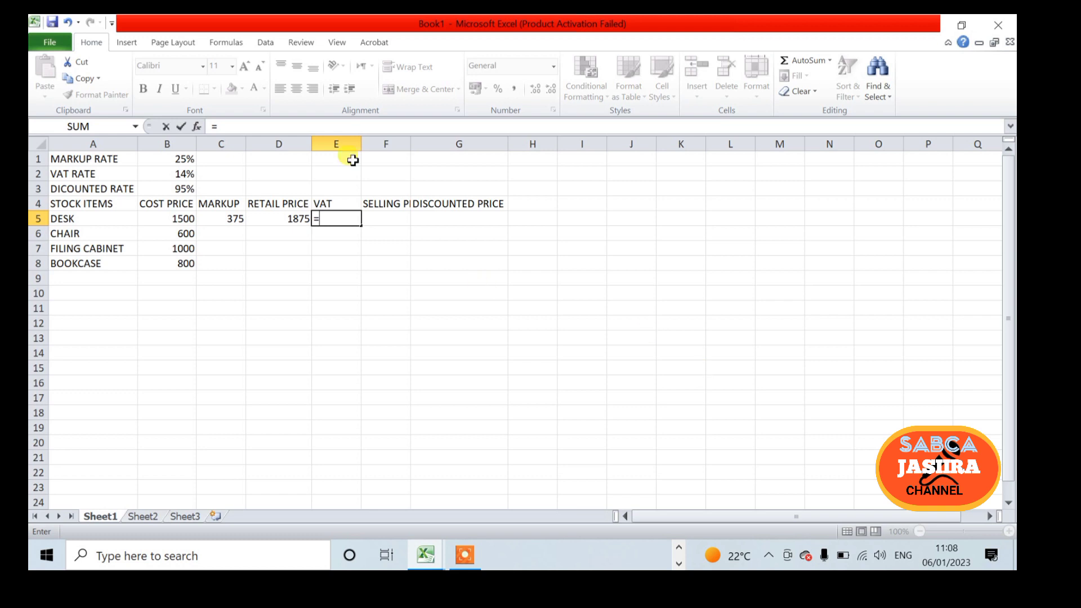
left_click(293, 219)
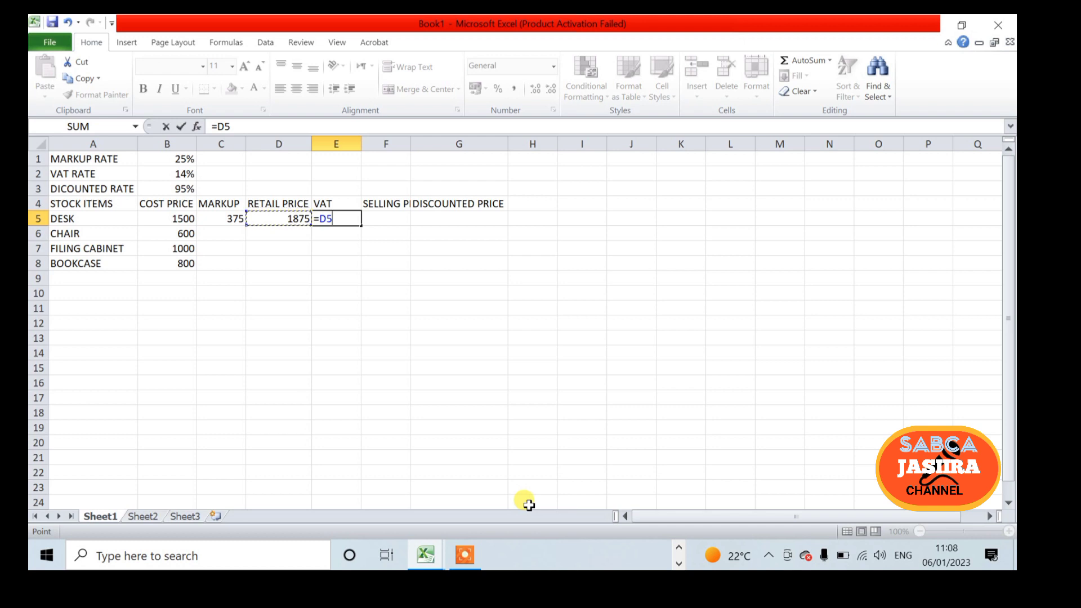
type("*")
left_click(147, 174)
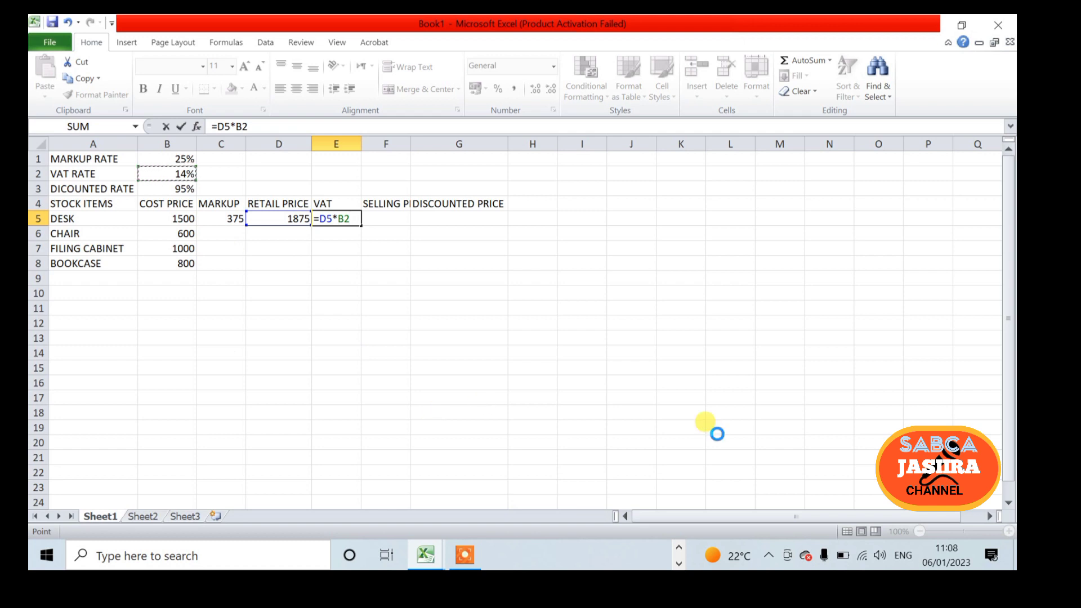
key("Tab")
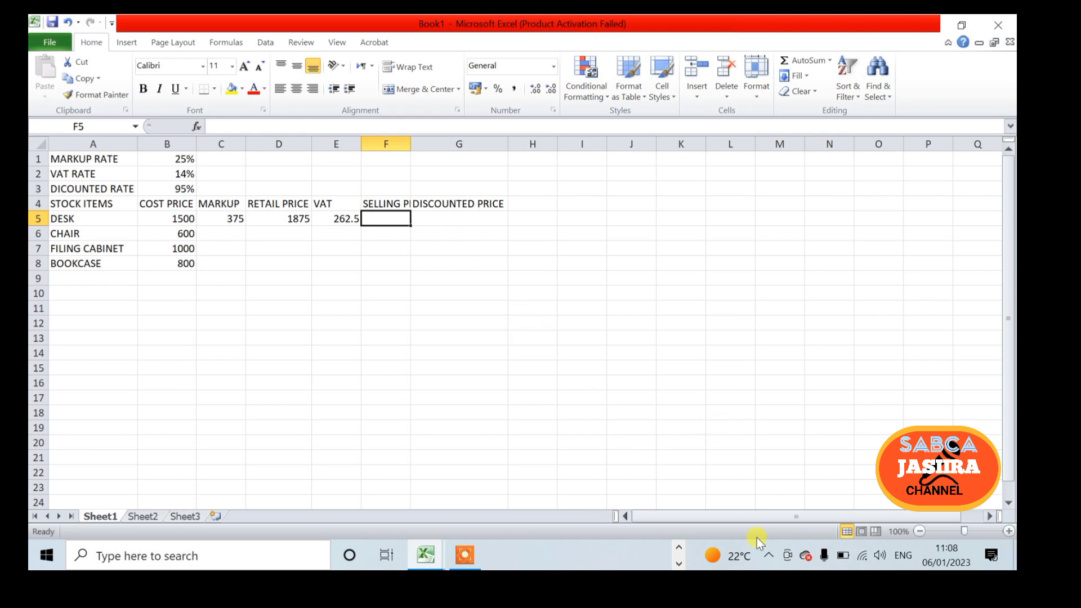
Enter the desk's selling price in F5 as =E5+D5, giving 2137.5.
type("=")
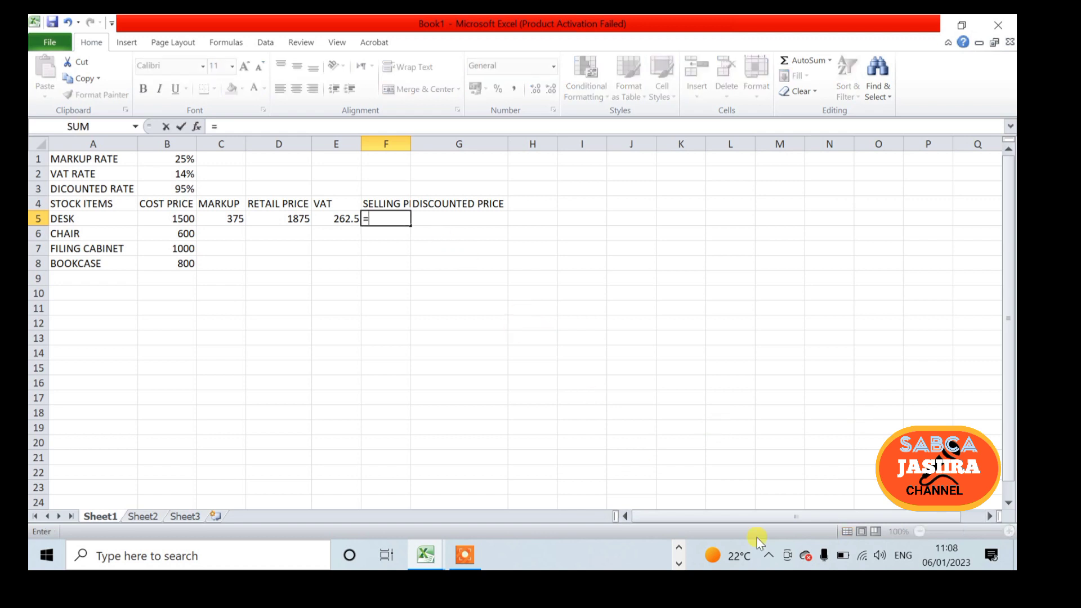
left_click(348, 219)
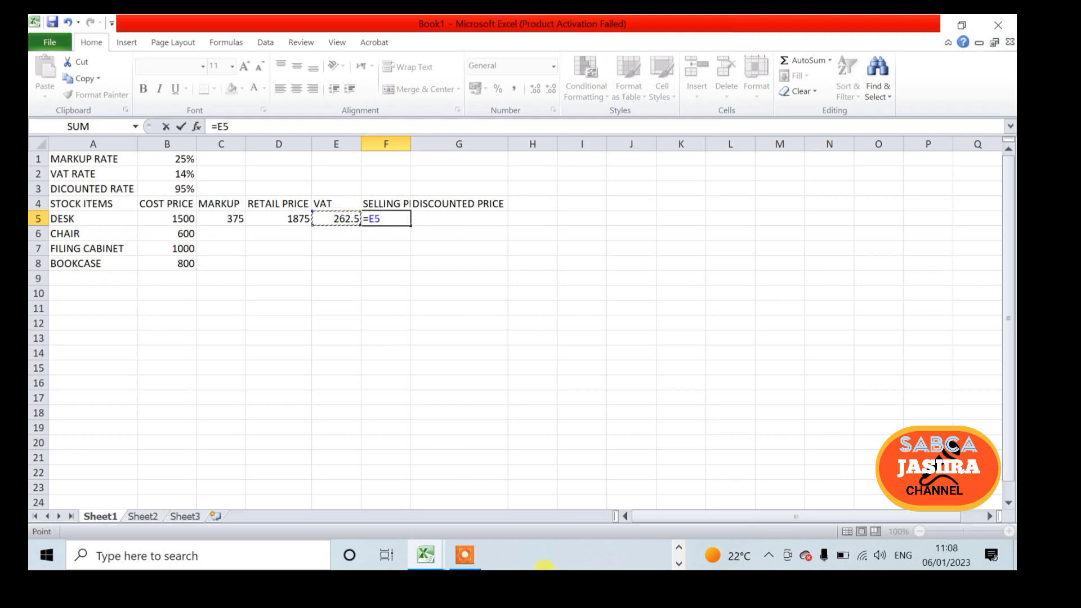
type("+")
left_click(280, 218)
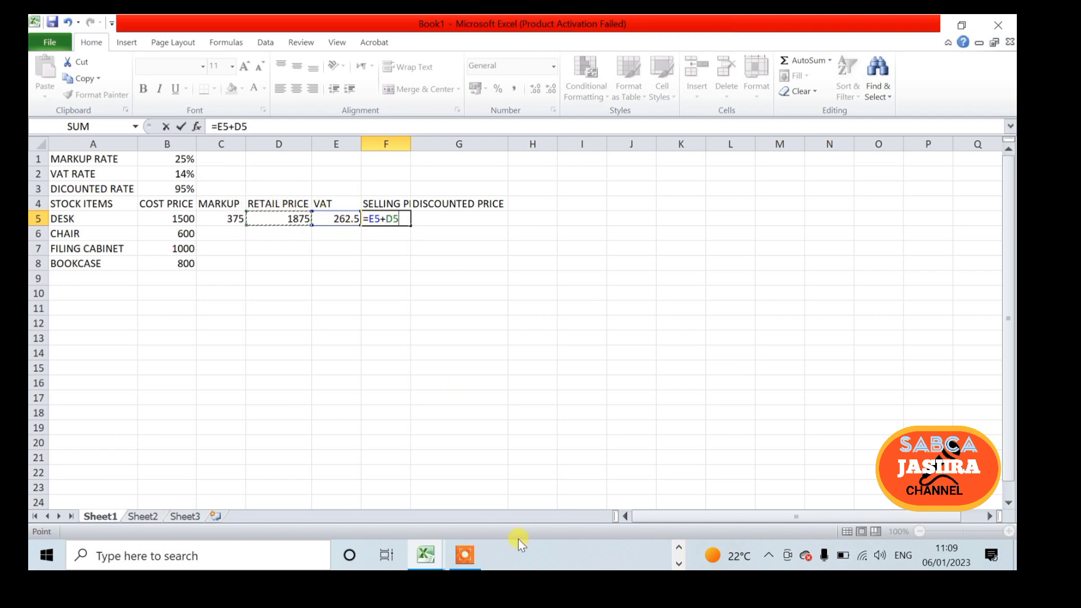
key("Tab")
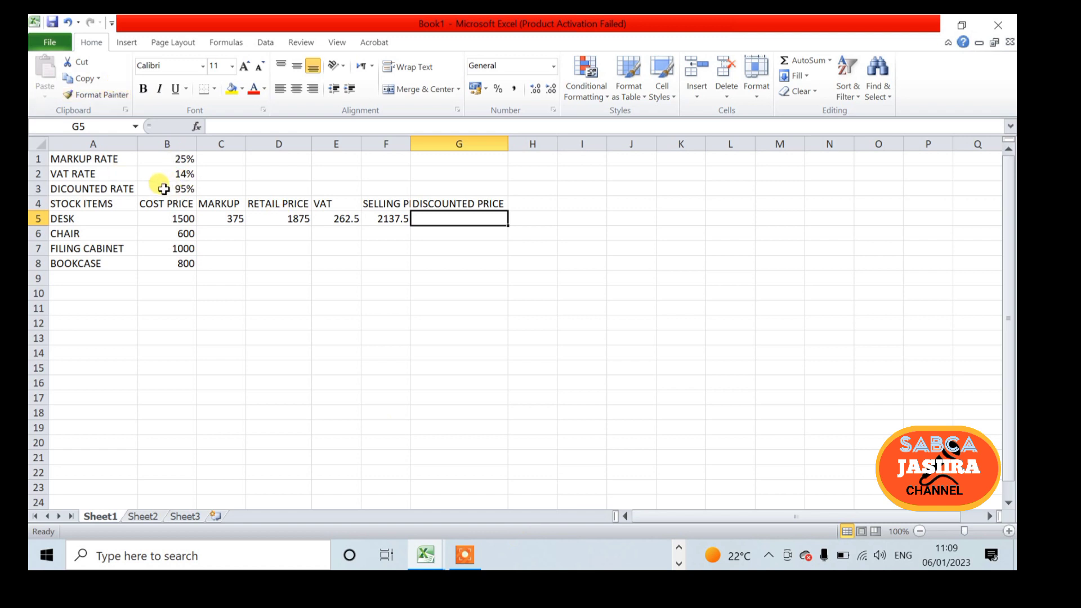
Enter the desk's discounted price in G5 as =F5*B3, giving 2030.625.
type("=")
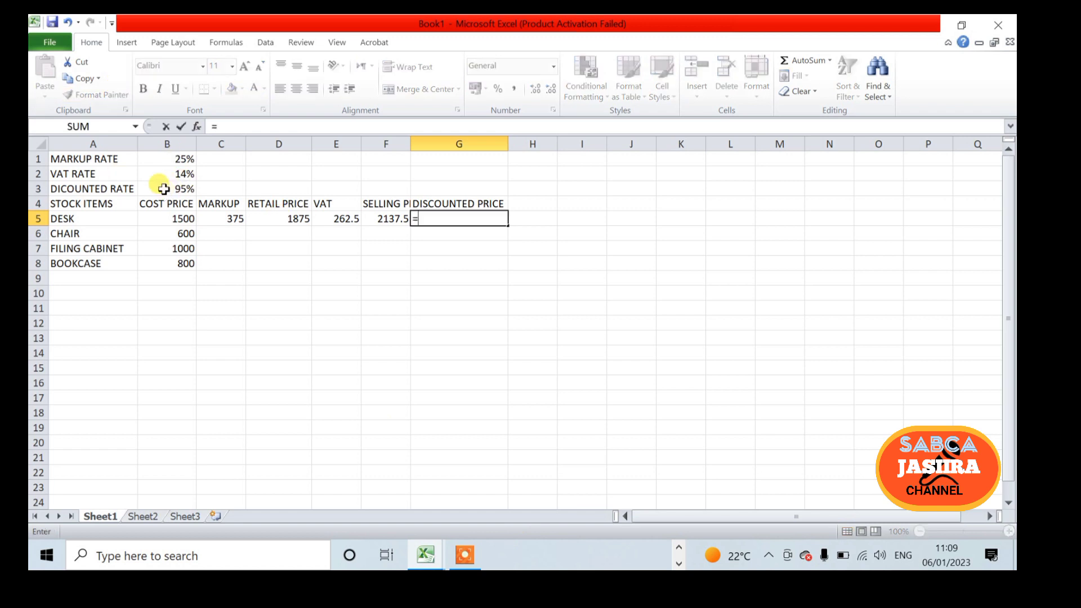
left_click(381, 223)
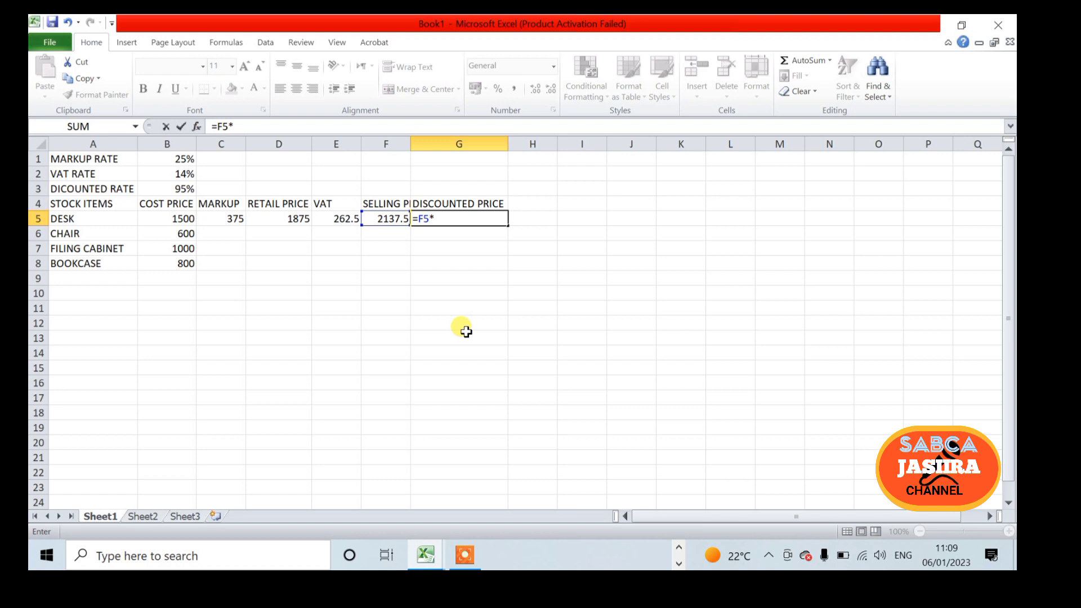
left_click(184, 192)
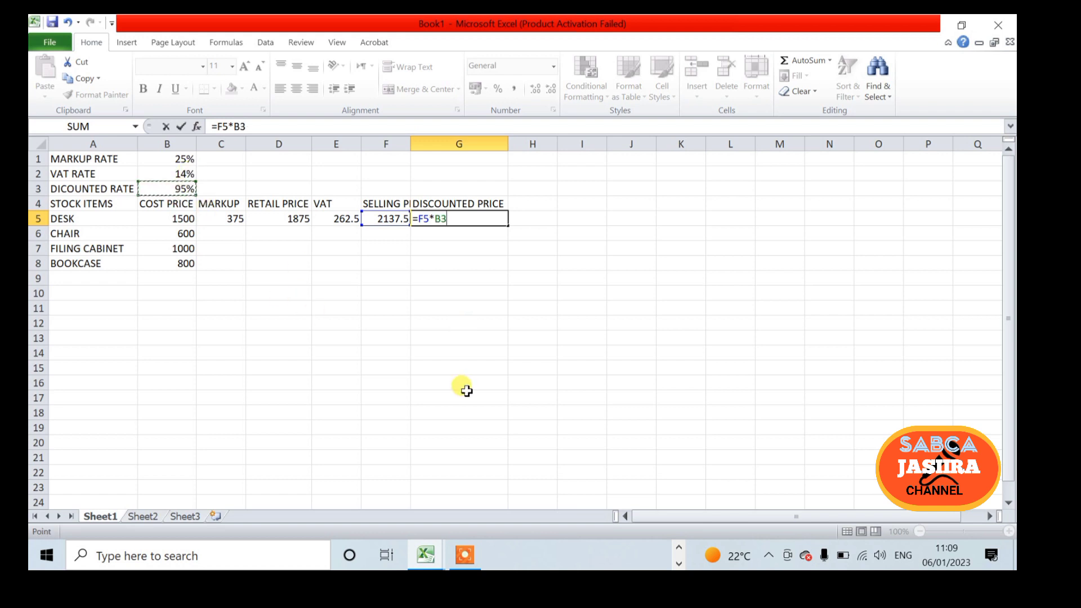
key("Return")
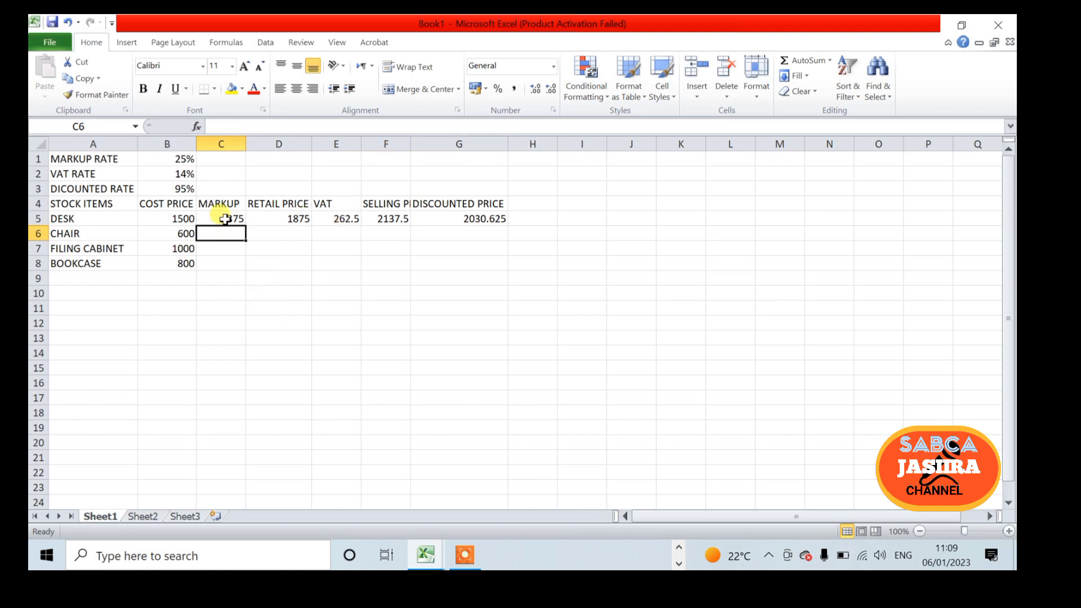
left_click(224, 219)
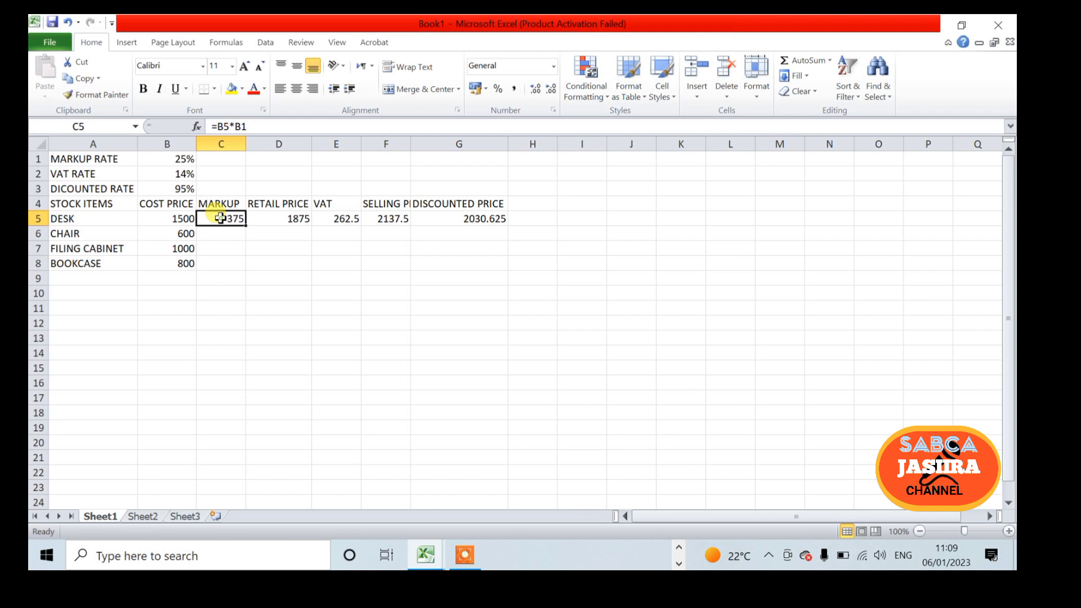
Fill the C5:G5 formulas down to rows 6–8, producing #VALUE! errors.
left_click_drag(220, 218, 463, 217)
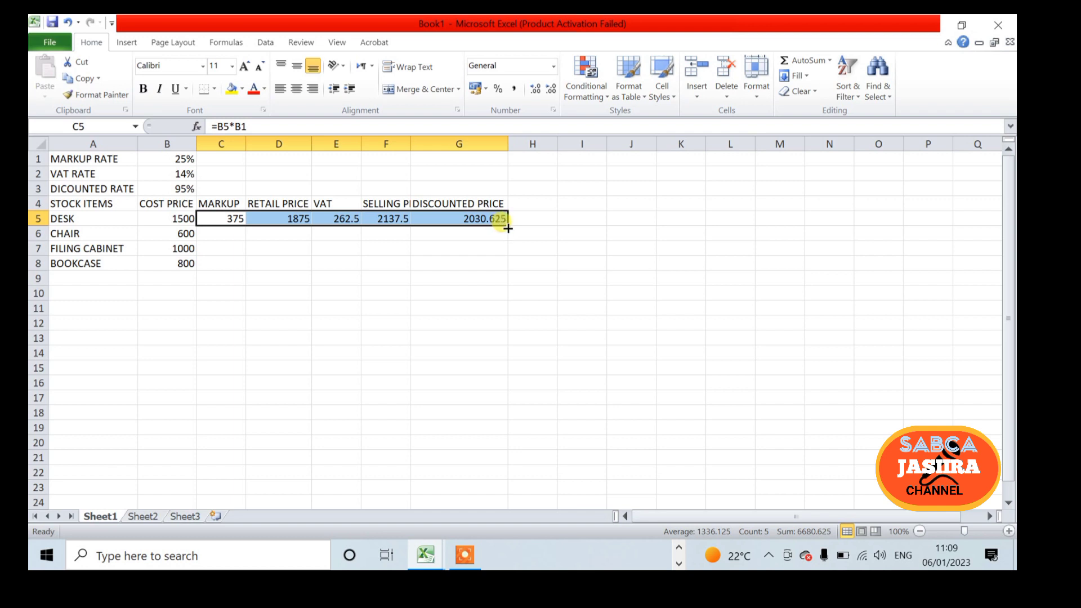
left_click_drag(509, 228, 509, 275)
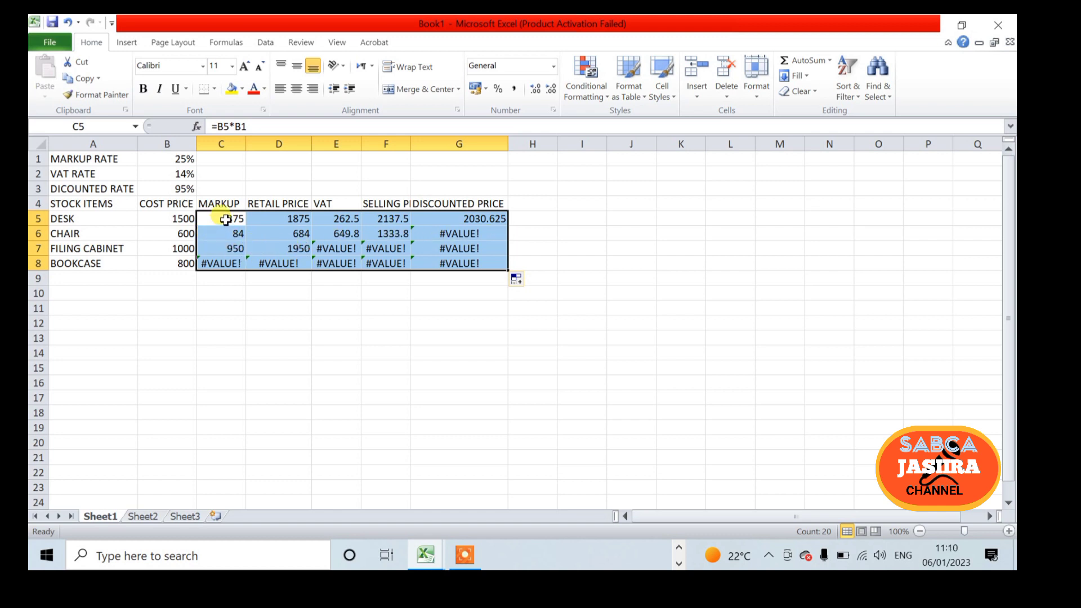
left_click(224, 220)
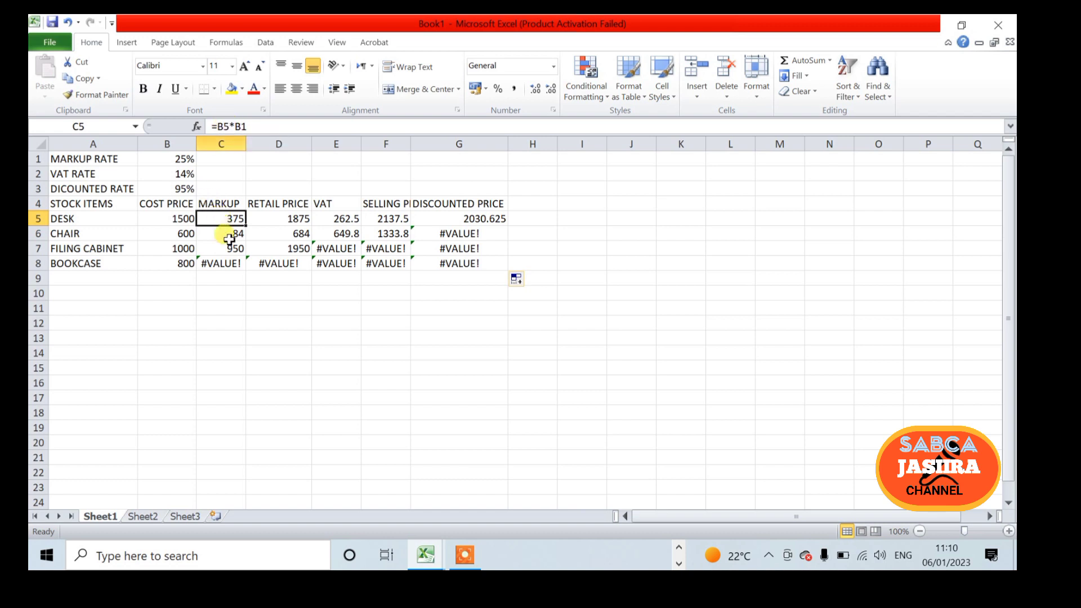
left_click(229, 233)
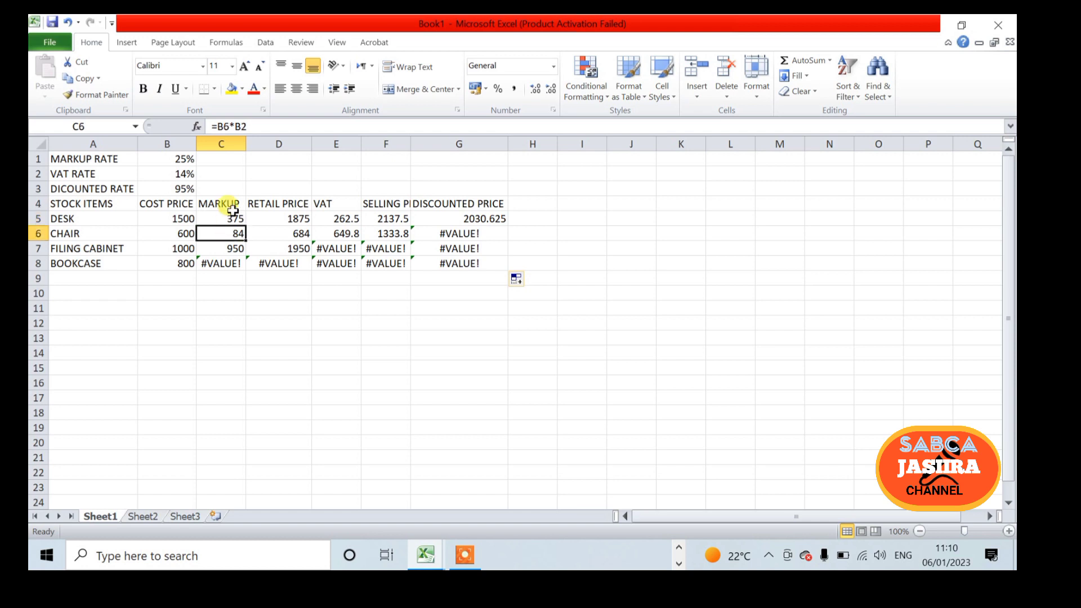
left_click(211, 217)
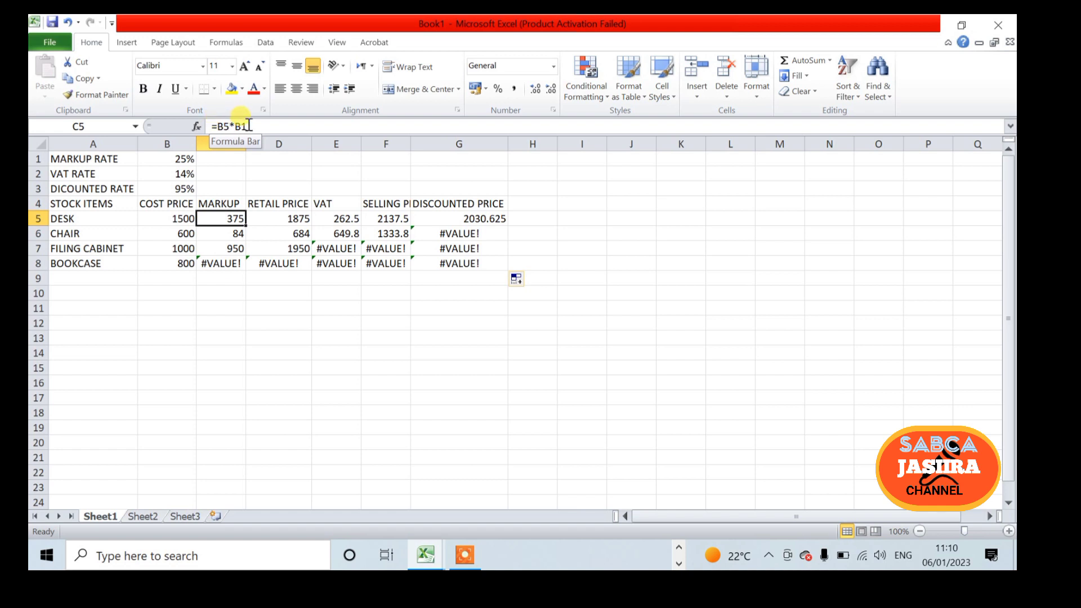
left_click(220, 239)
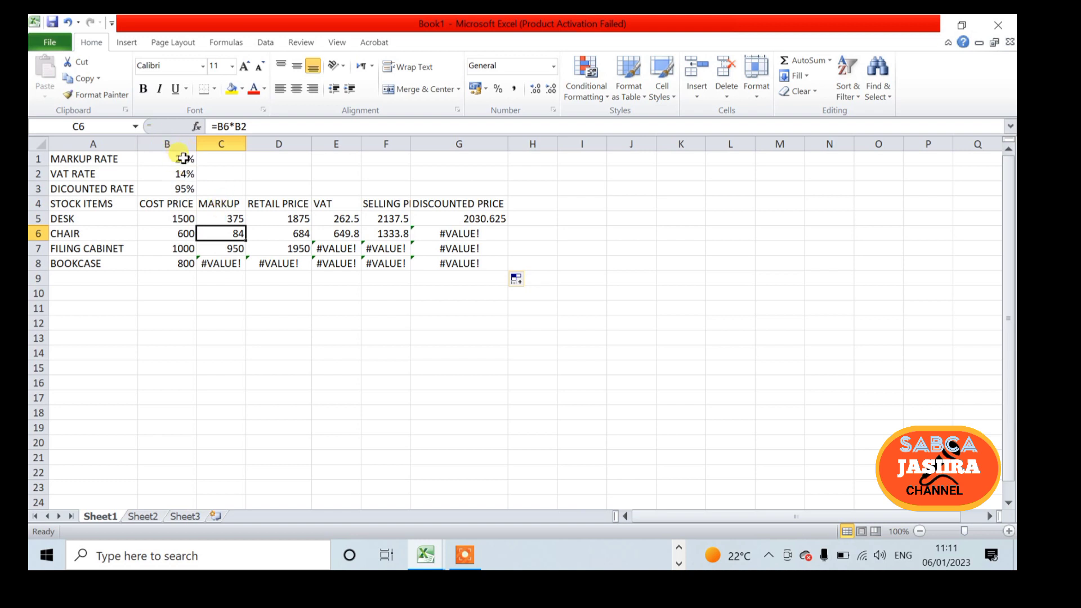
left_click(223, 247)
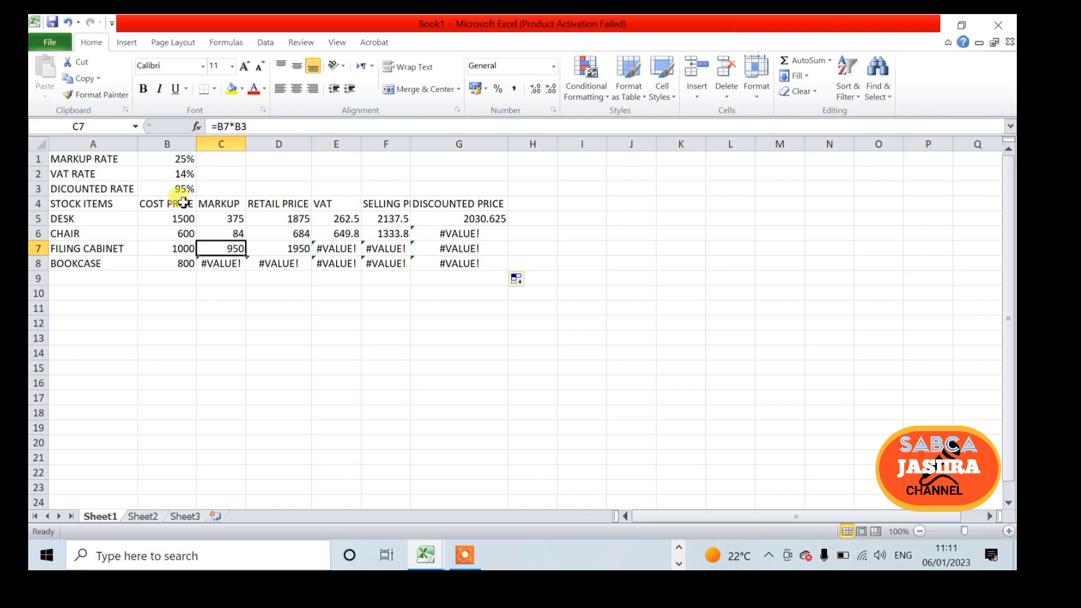
left_click(212, 263)
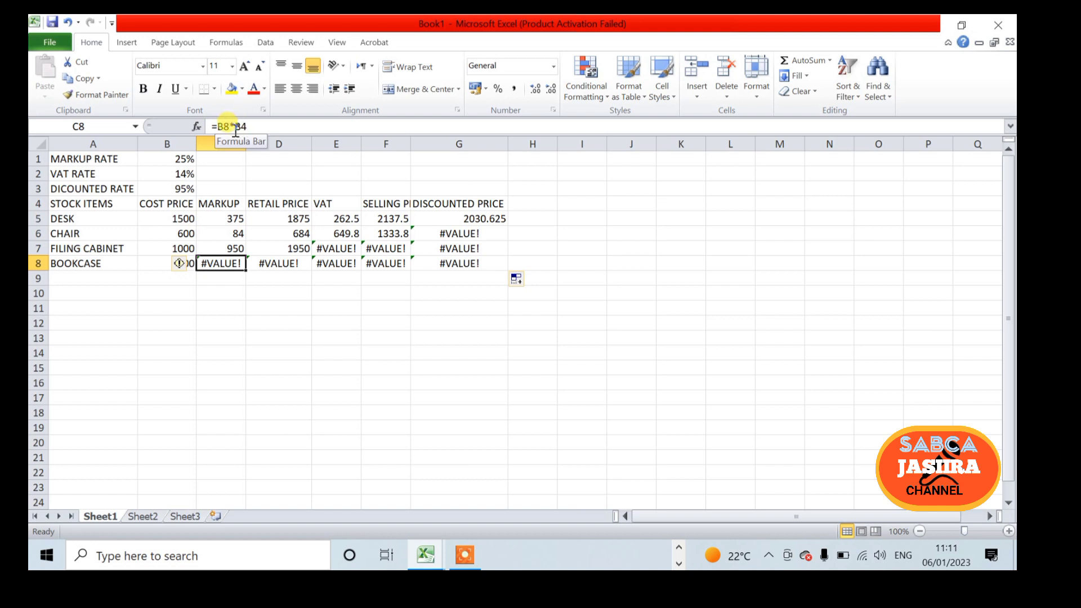
left_click(445, 219)
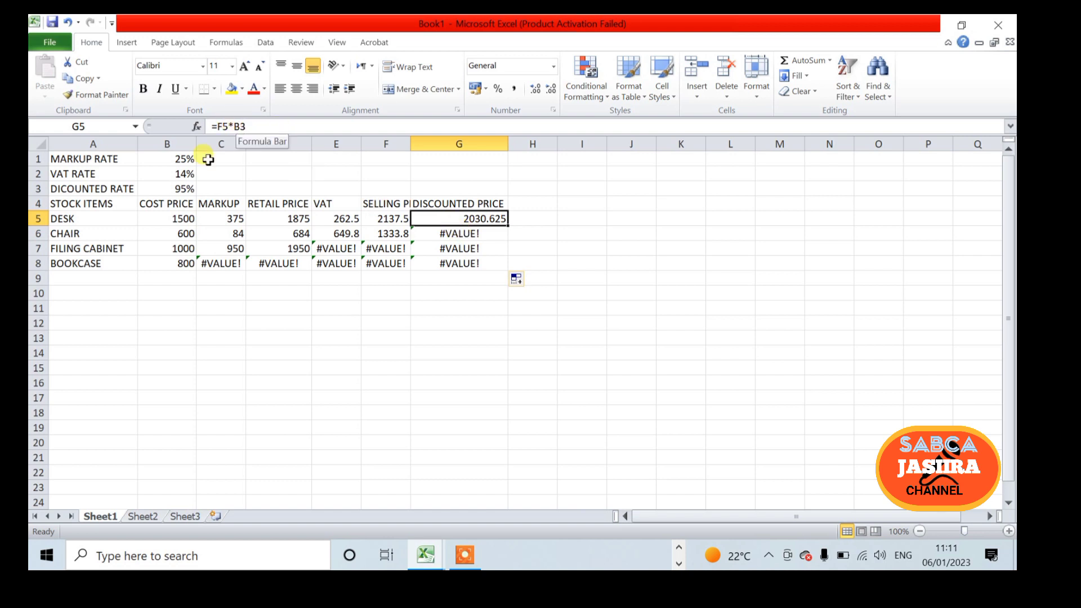
left_click(184, 188)
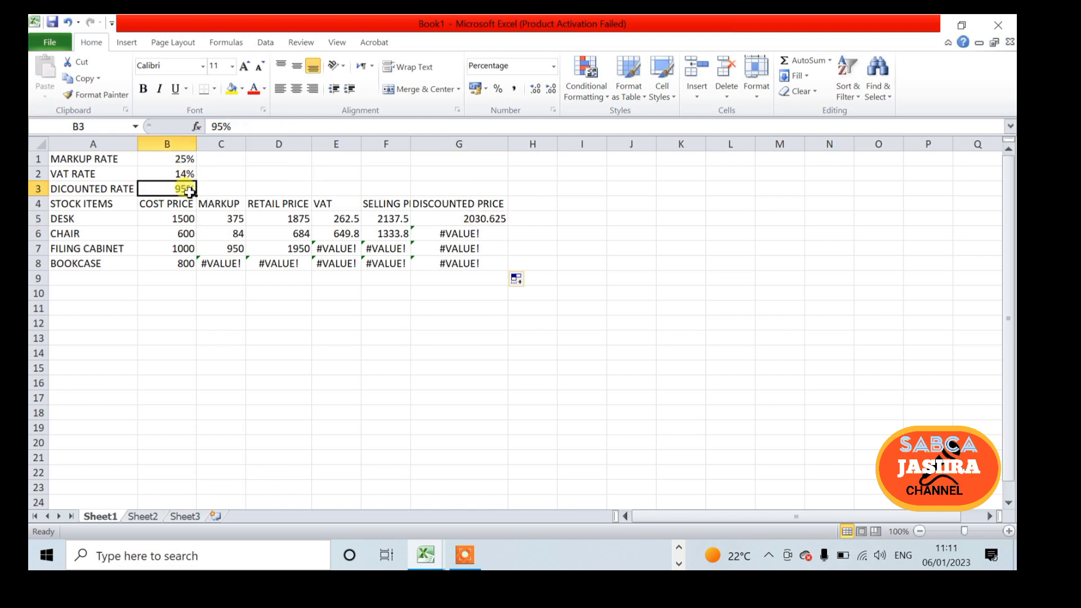
left_click(448, 218)
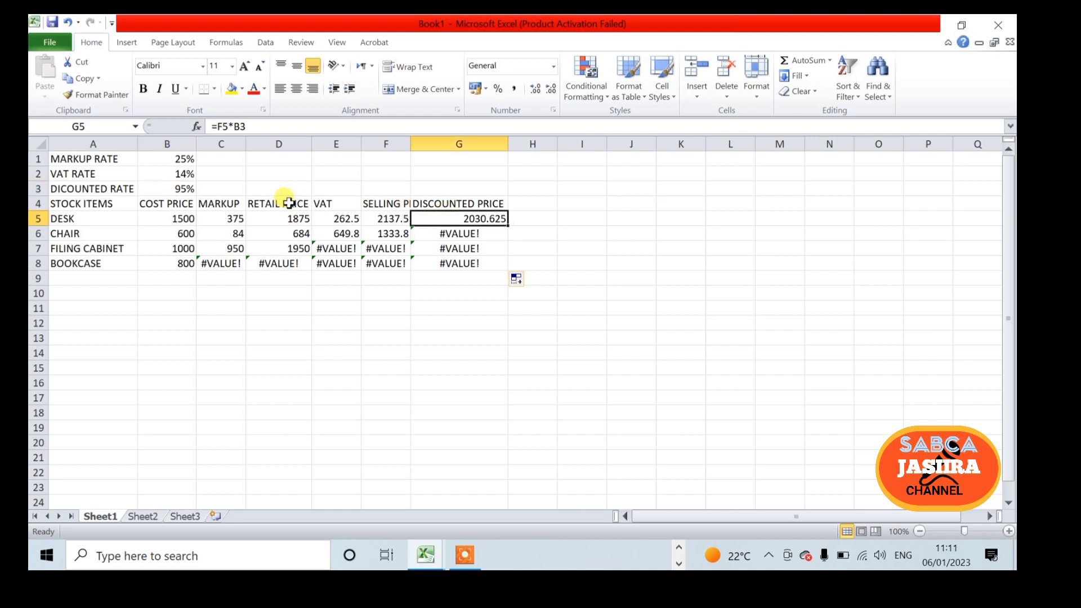
left_click(448, 229)
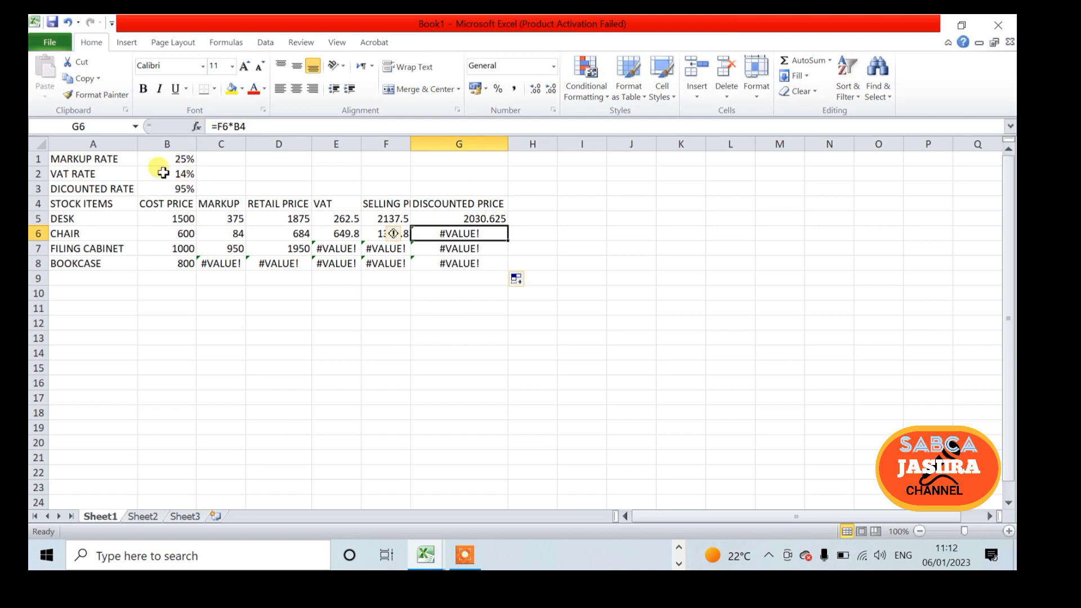
left_click(250, 128)
left_click(442, 217)
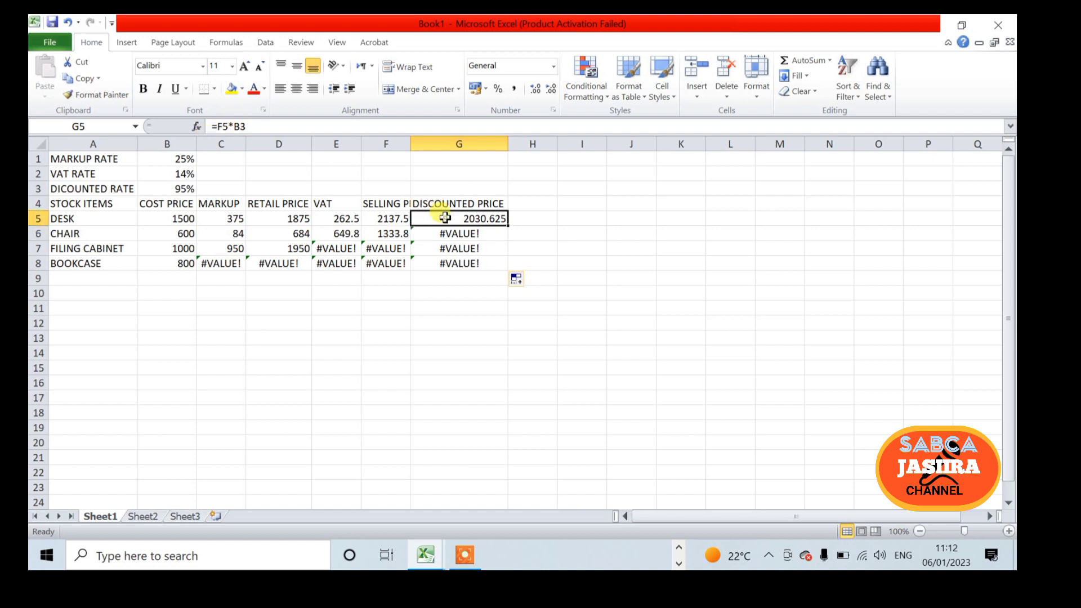
left_click(455, 234)
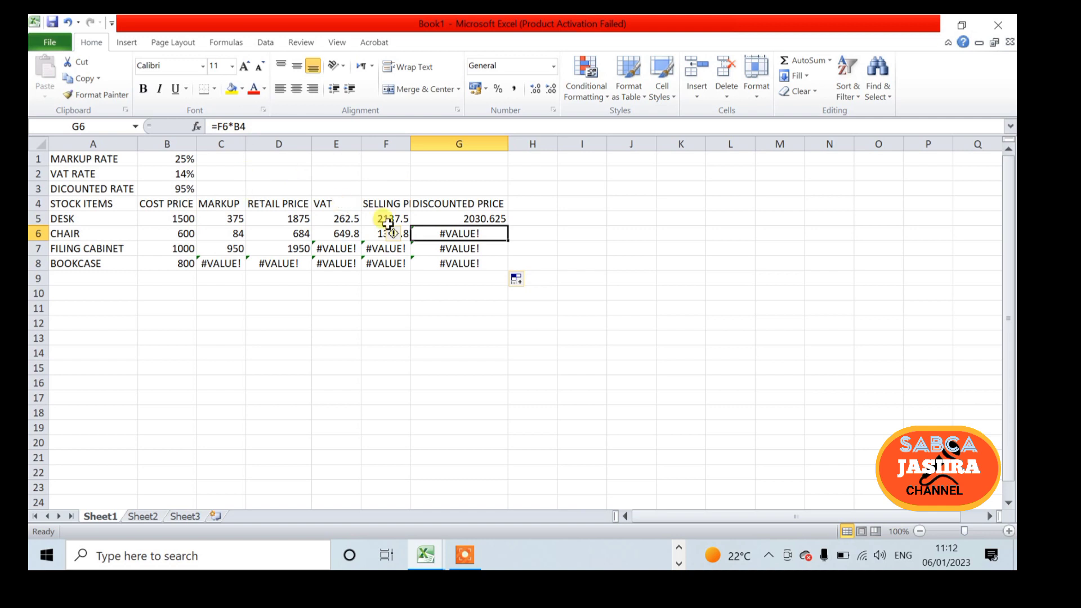
left_click(432, 250)
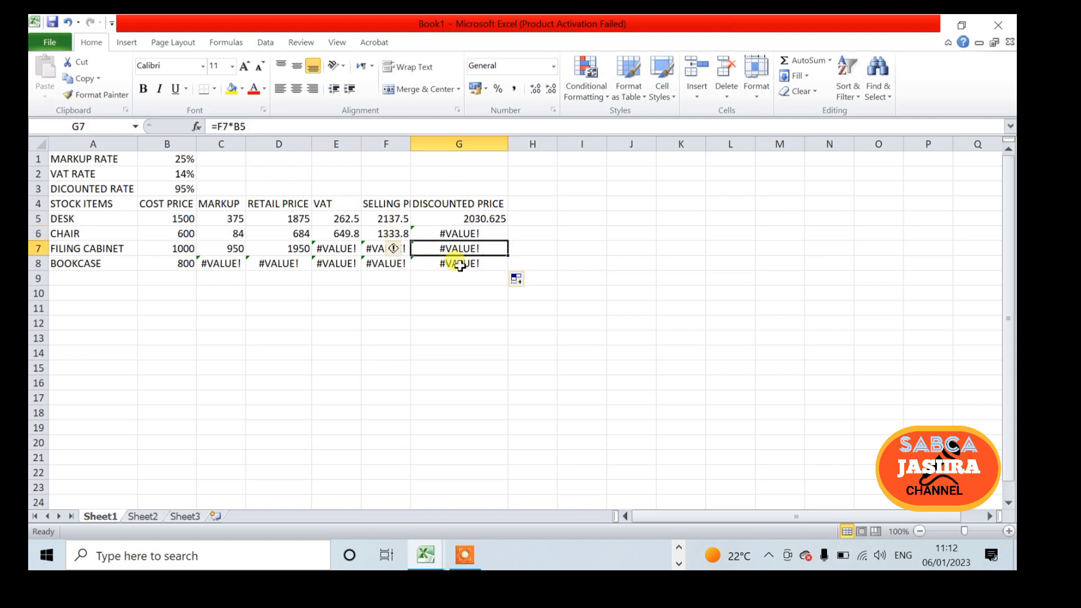
left_click(458, 263)
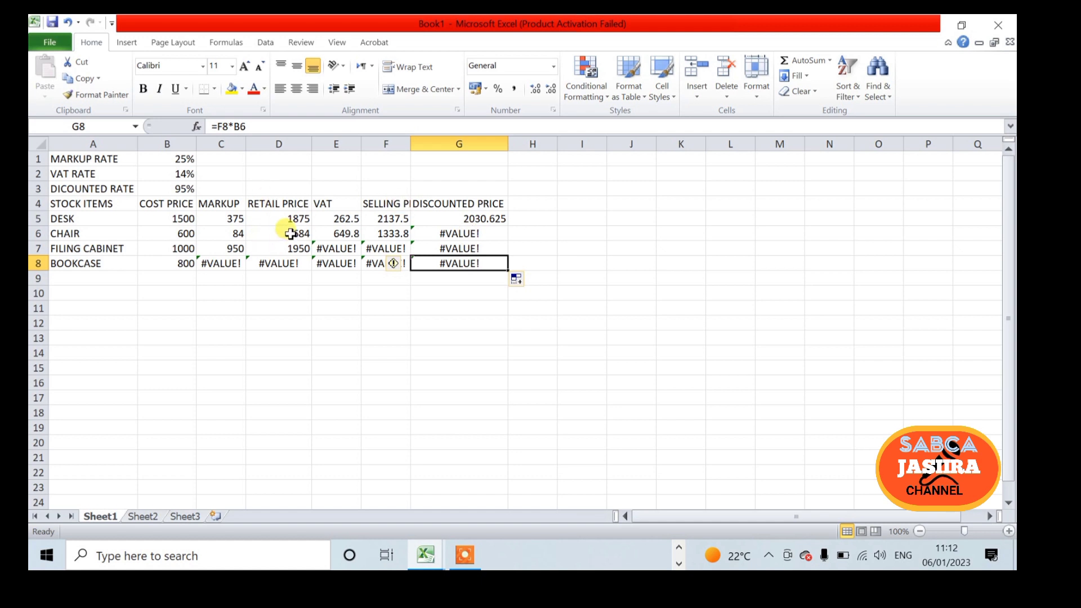
Clear C6:G8 and change the desk markup formula in C5 to =B5*$B$1.
left_click_drag(225, 235, 444, 262)
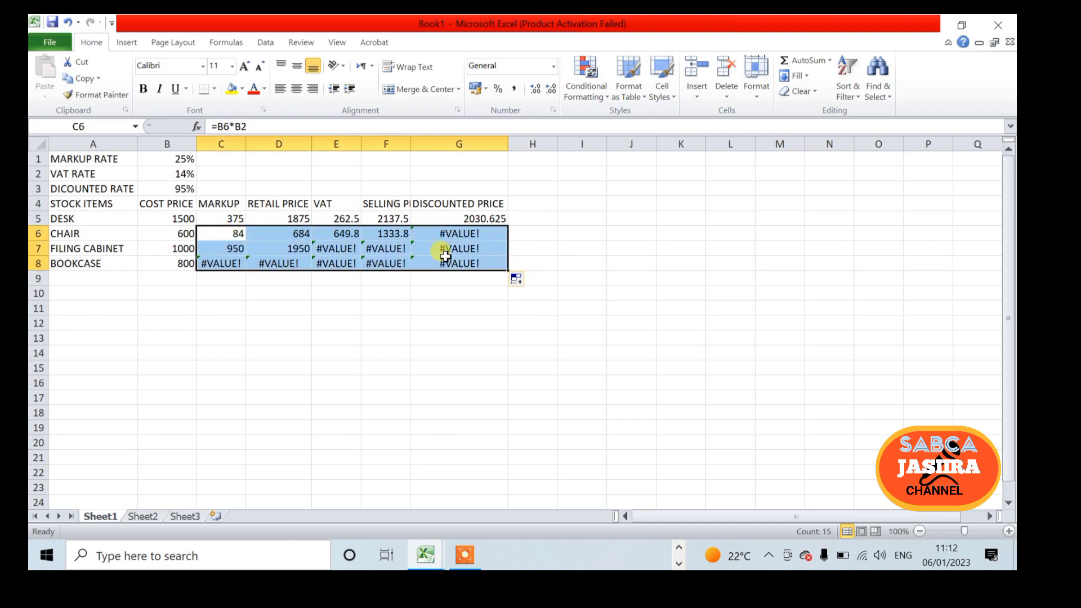
key("Delete")
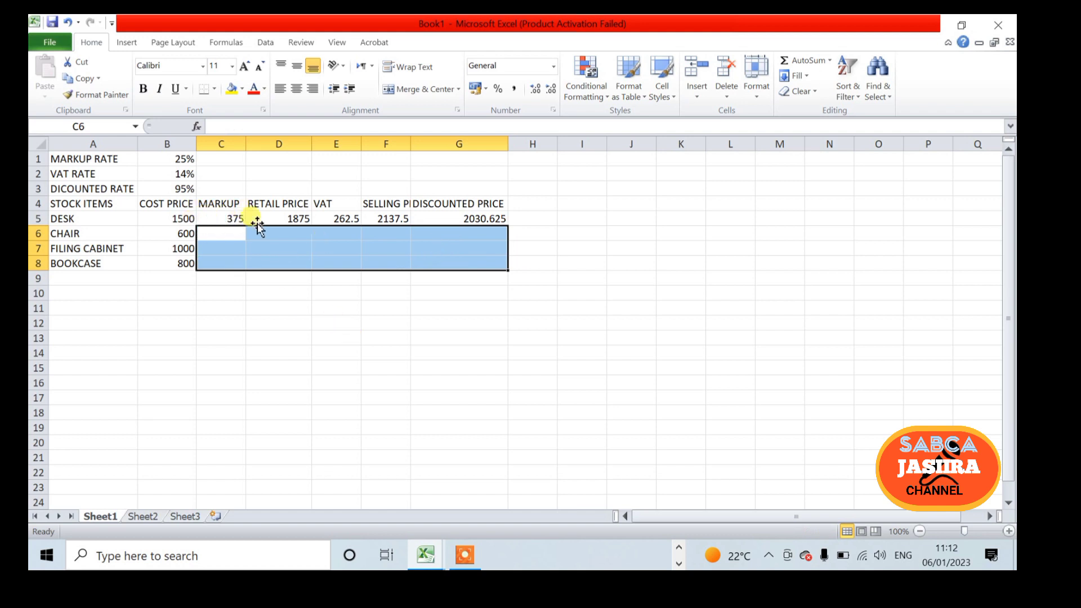
left_click(225, 218)
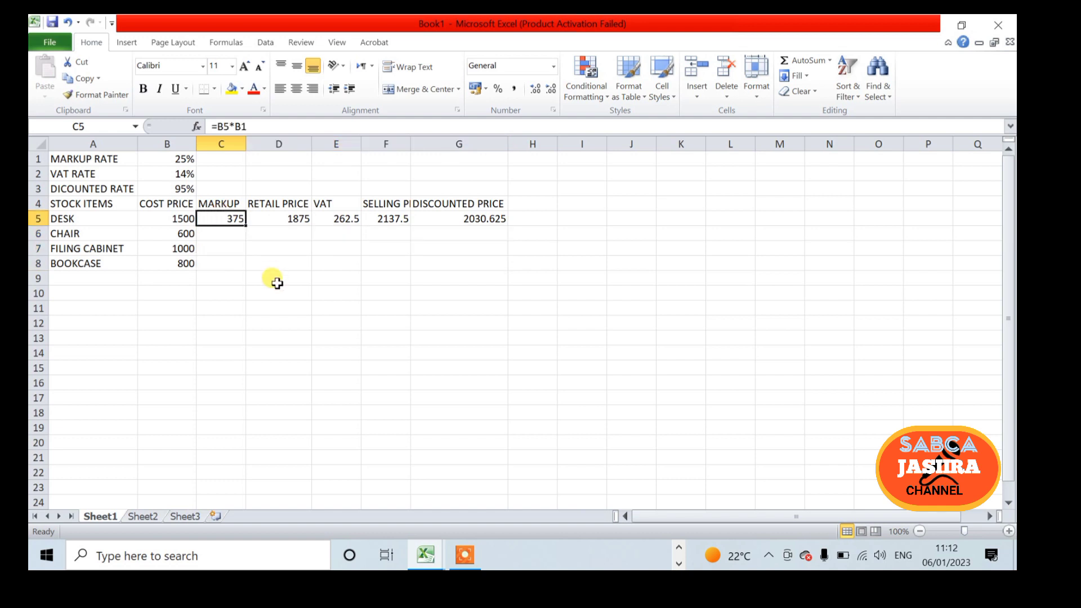
left_click(254, 126)
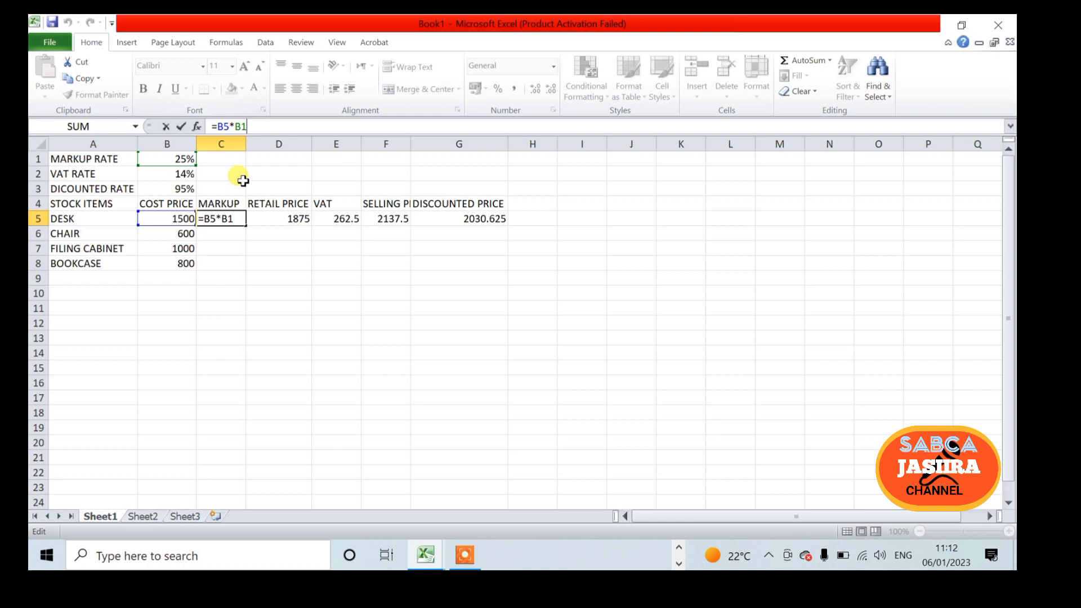
left_click(237, 127)
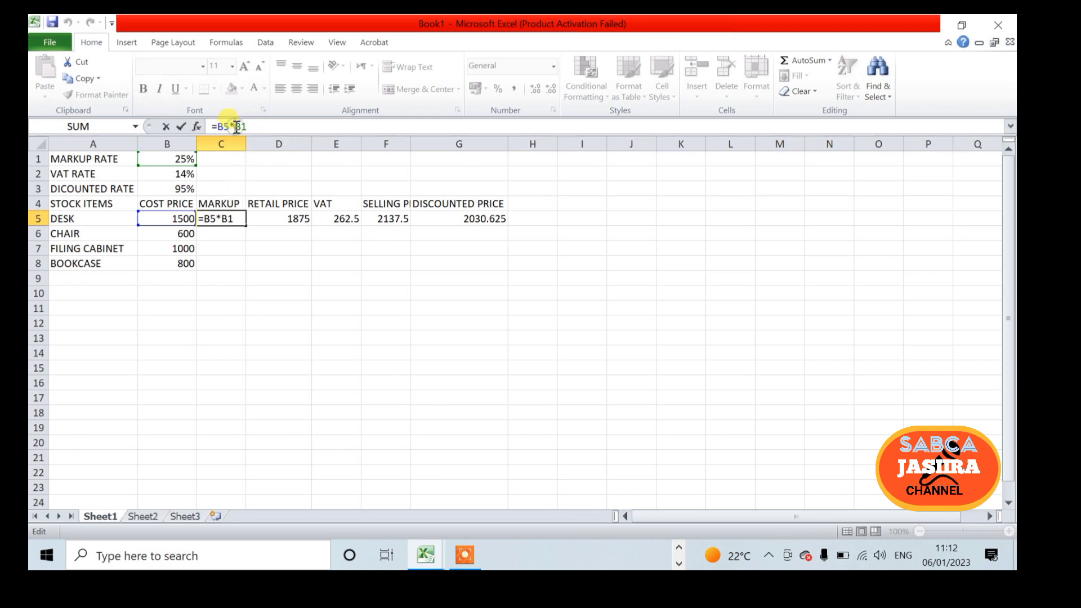
left_click_drag(237, 127, 242, 131)
key("F4")
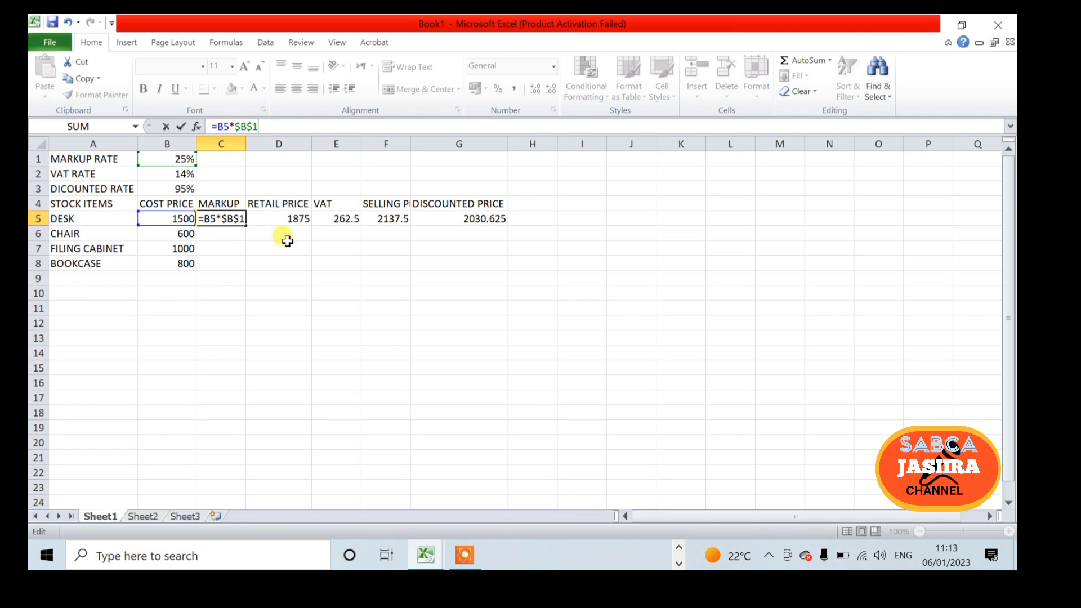
key("Return")
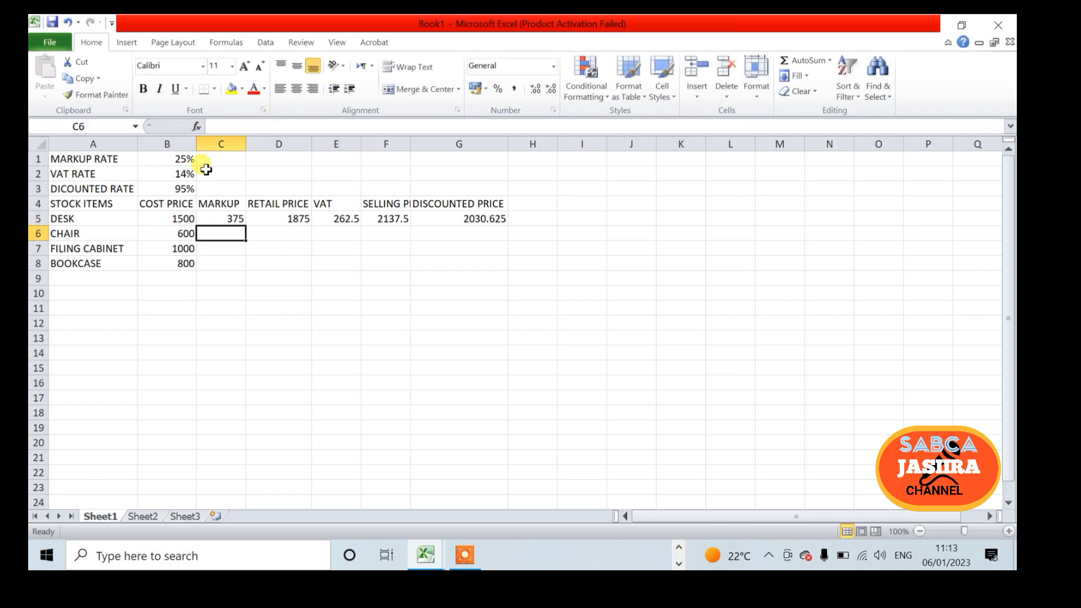
Lock the desk's VAT formula in E5 to read =D5*$B$2.
left_click(274, 218)
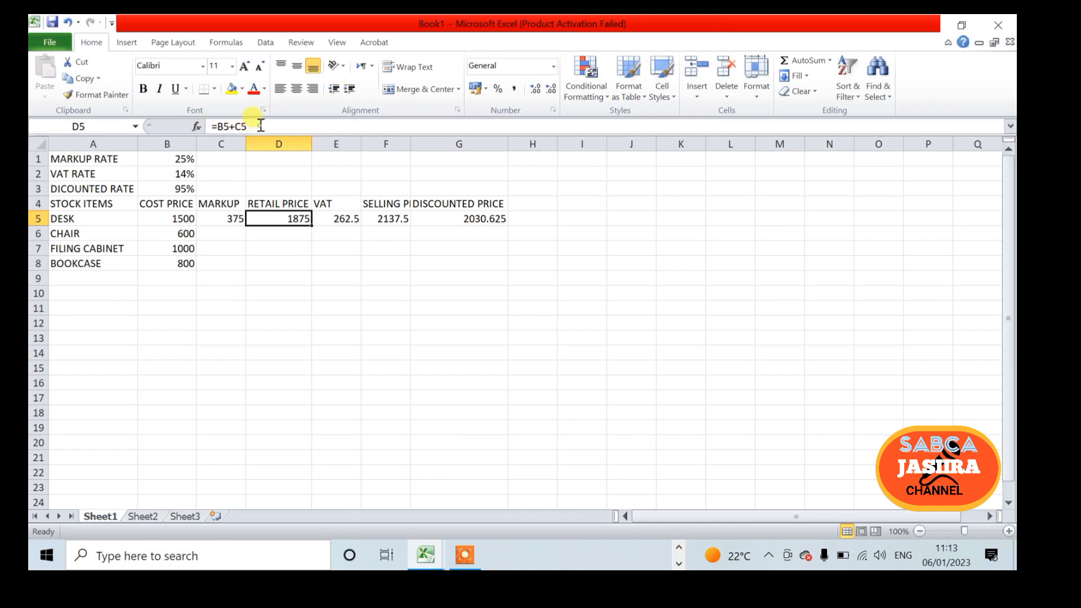
left_click_drag(250, 126, 217, 126)
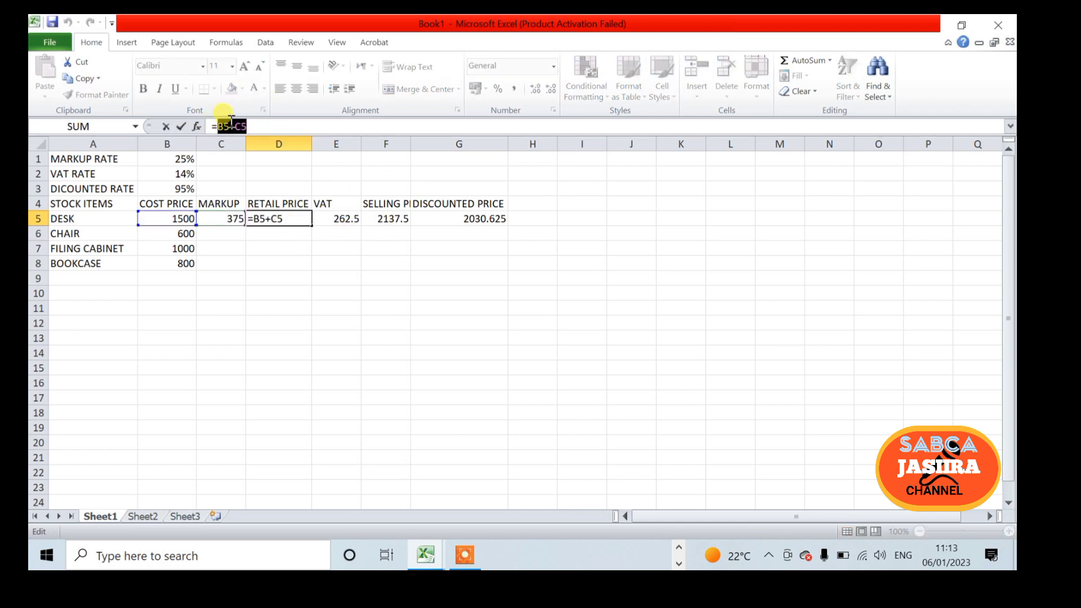
left_click(337, 220)
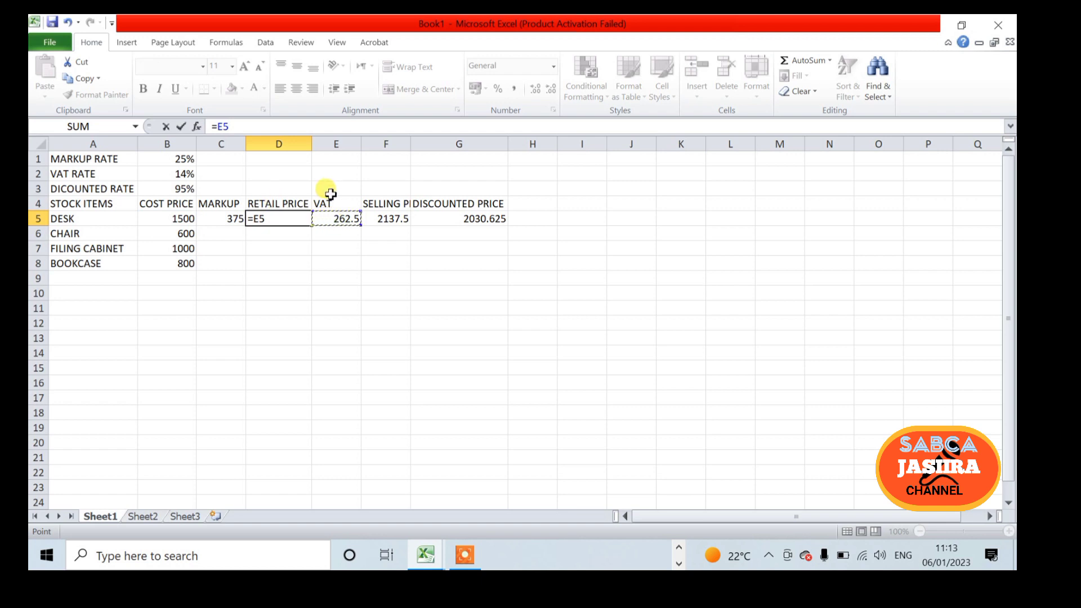
key("Escape")
left_click(355, 219)
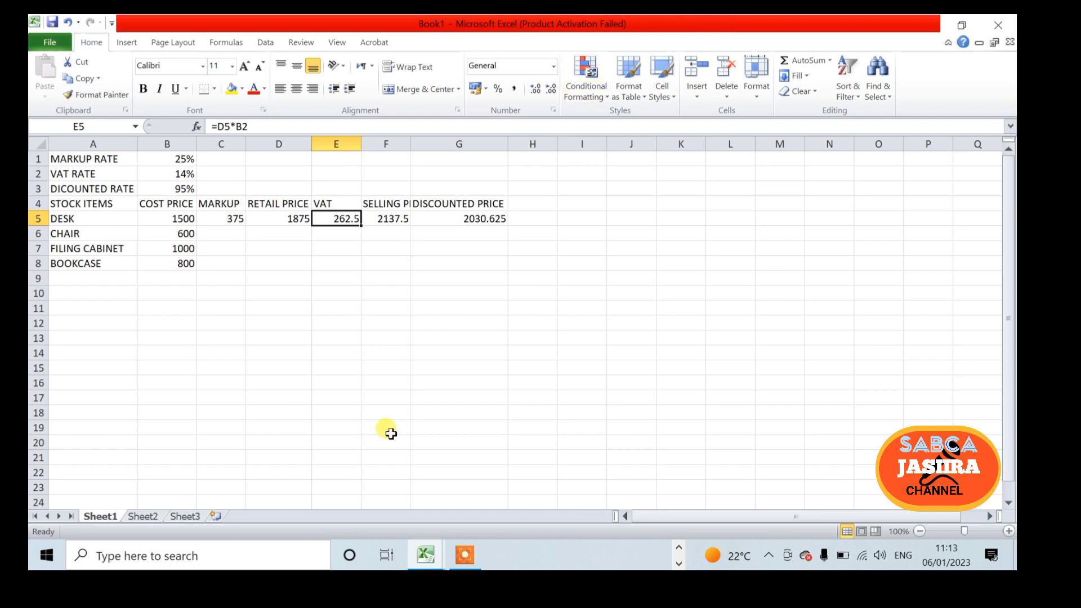
left_click(249, 128)
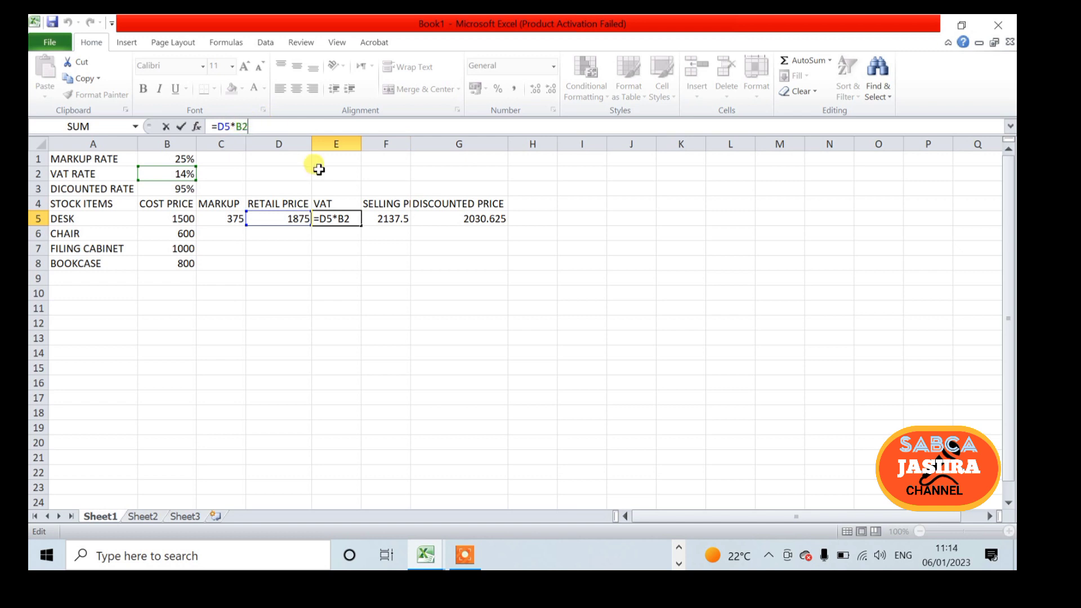
key("F4")
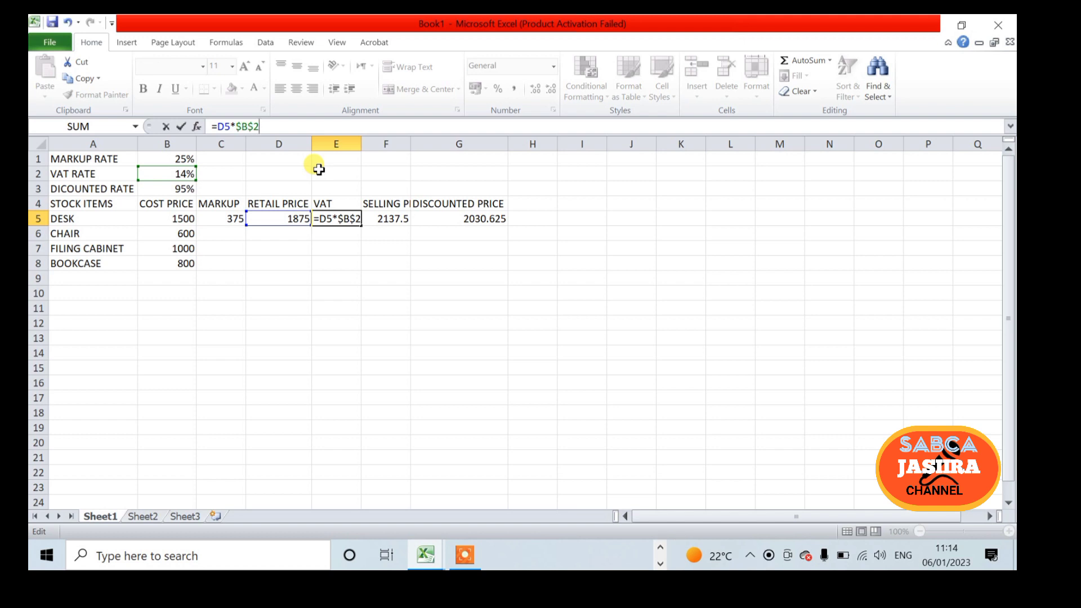
key("Tab")
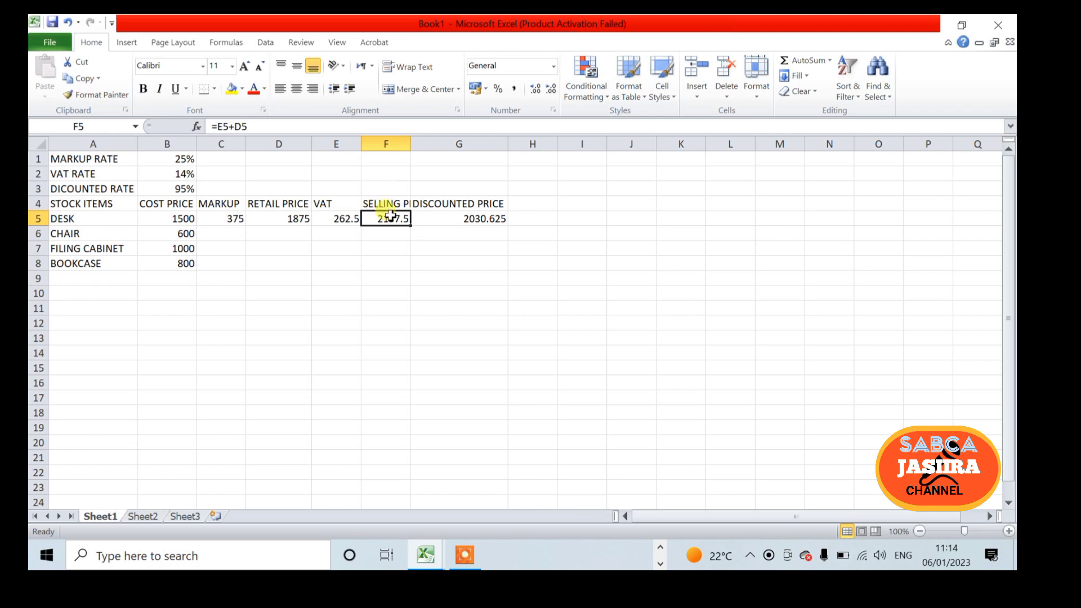
Lock the desk's discounted price formula in G5 to read =F5*$B$3.
key("Right")
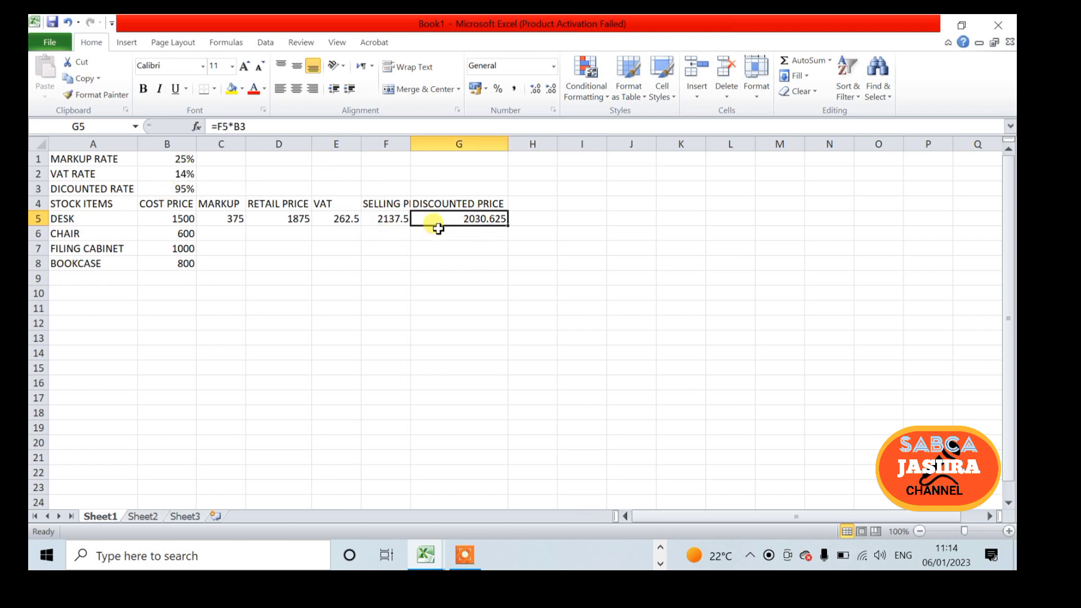
left_click(260, 126)
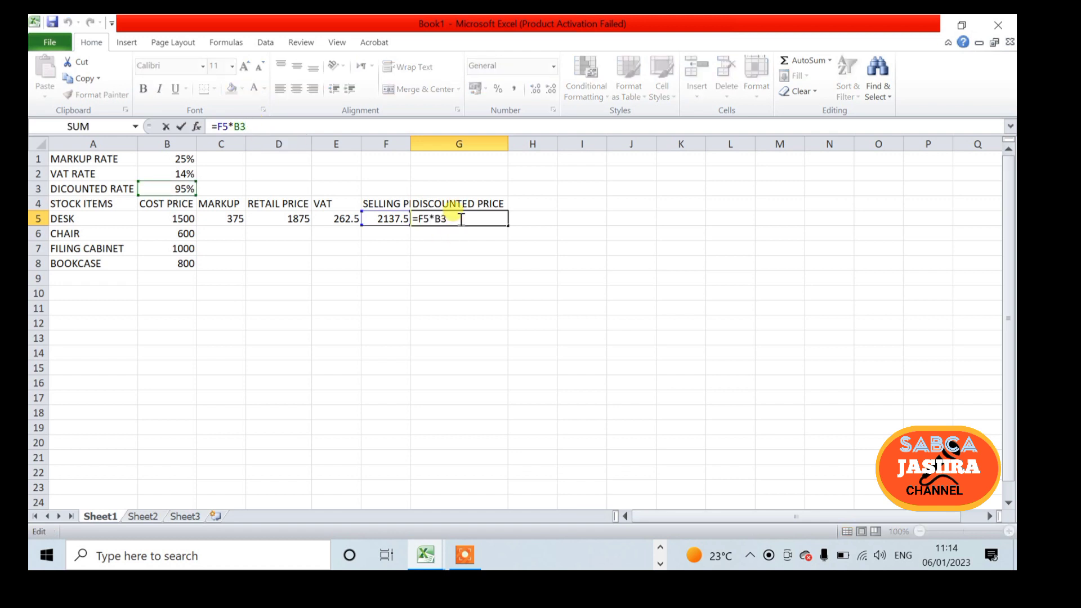
key("F4")
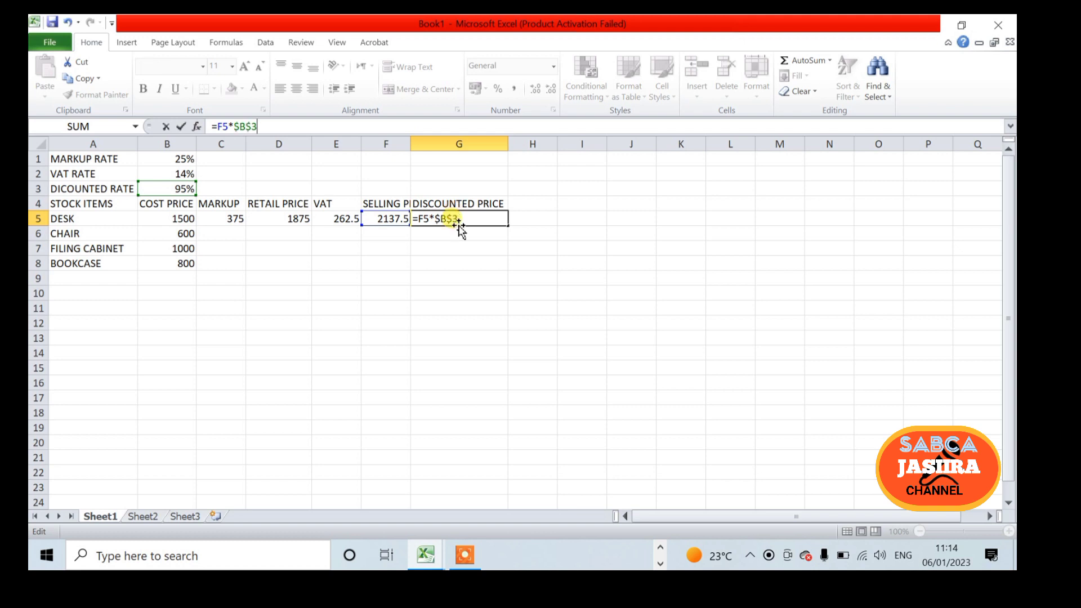
key("Tab")
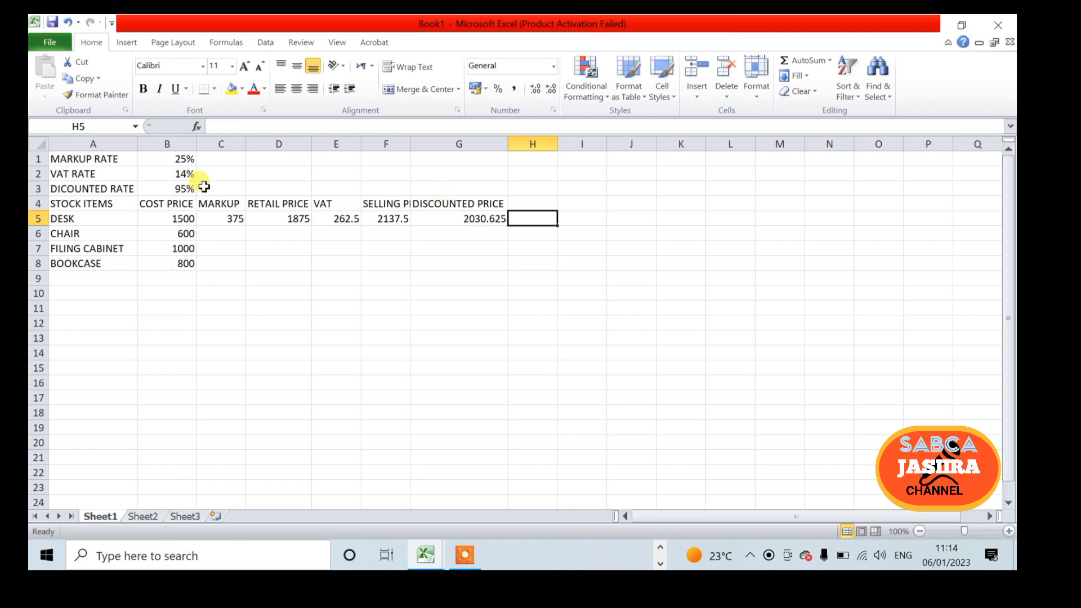
Fill the locked C5:G5 formulas down to row 8 and compare C8 with C5.
left_click_drag(232, 219, 472, 219)
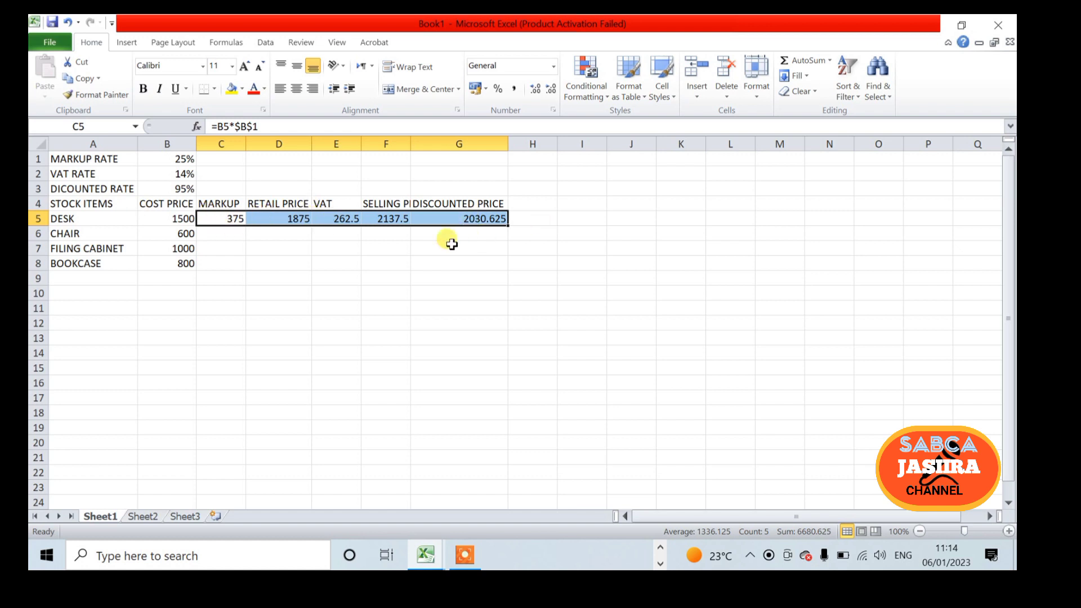
left_click_drag(508, 225, 509, 271)
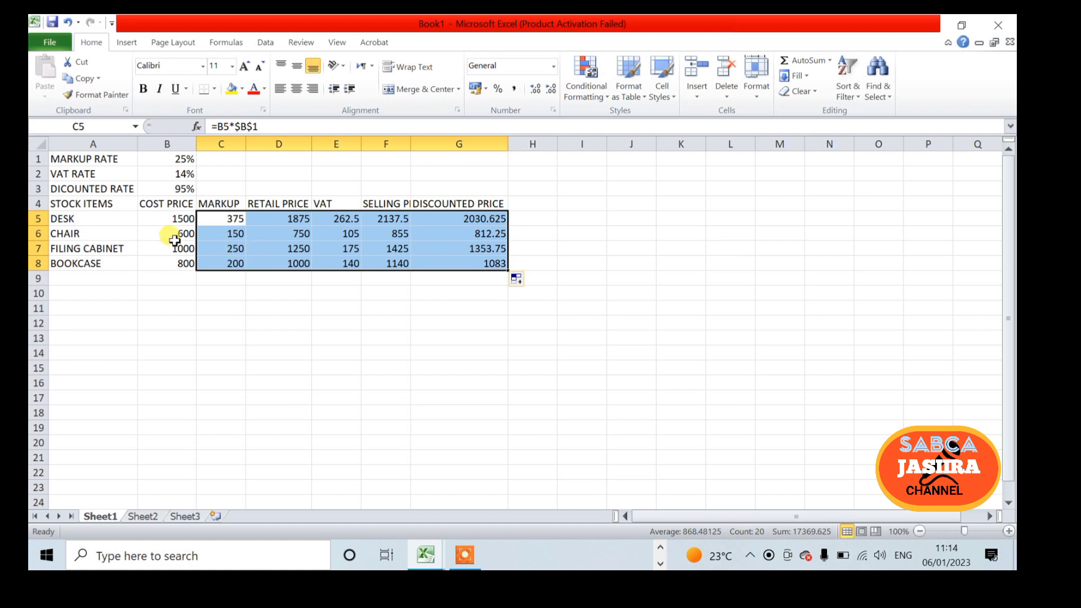
left_click(224, 264)
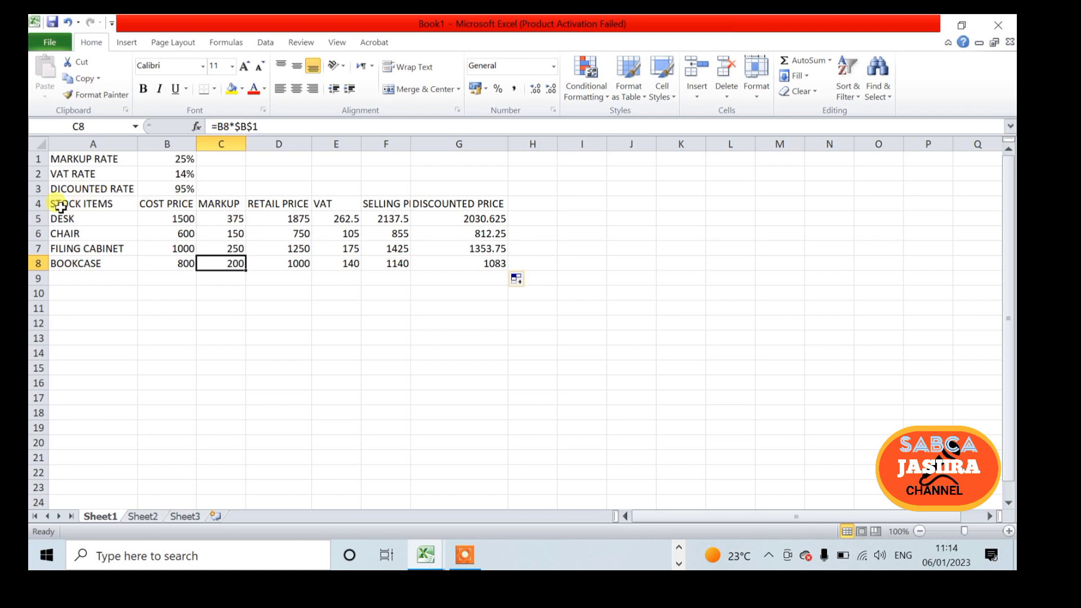
left_click(237, 219)
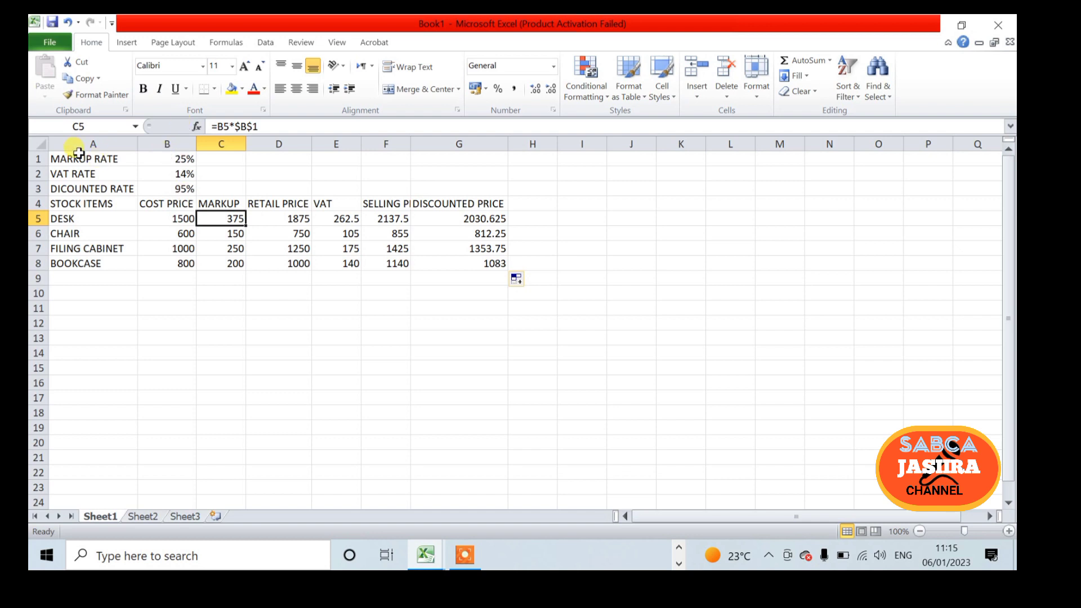
Inspect the markup, VAT and discounted rates in B1:B3, then edit B1.
left_click_drag(79, 153, 176, 184)
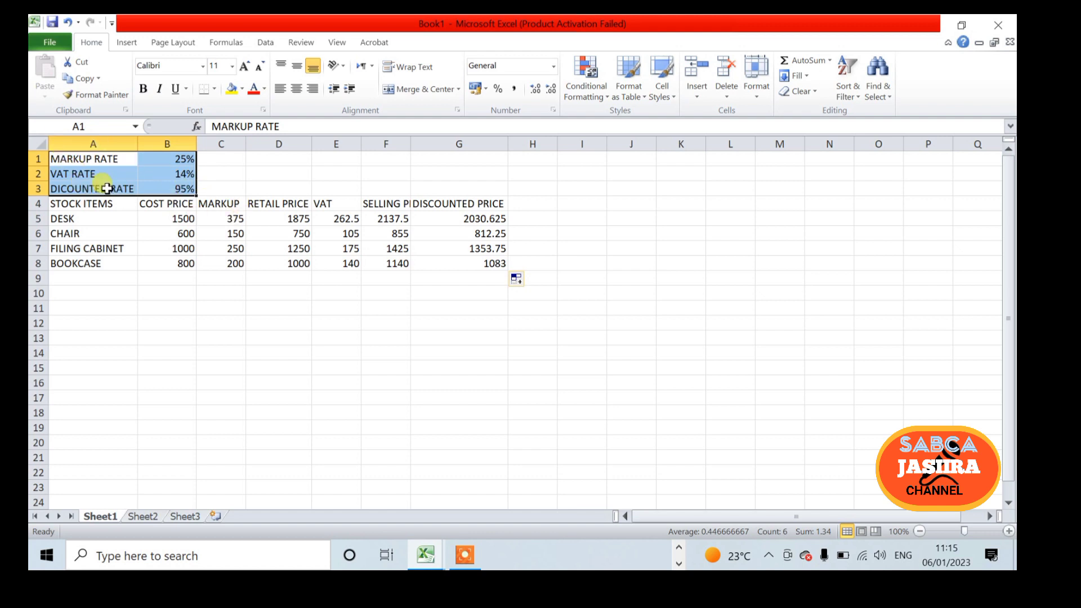
left_click(175, 160)
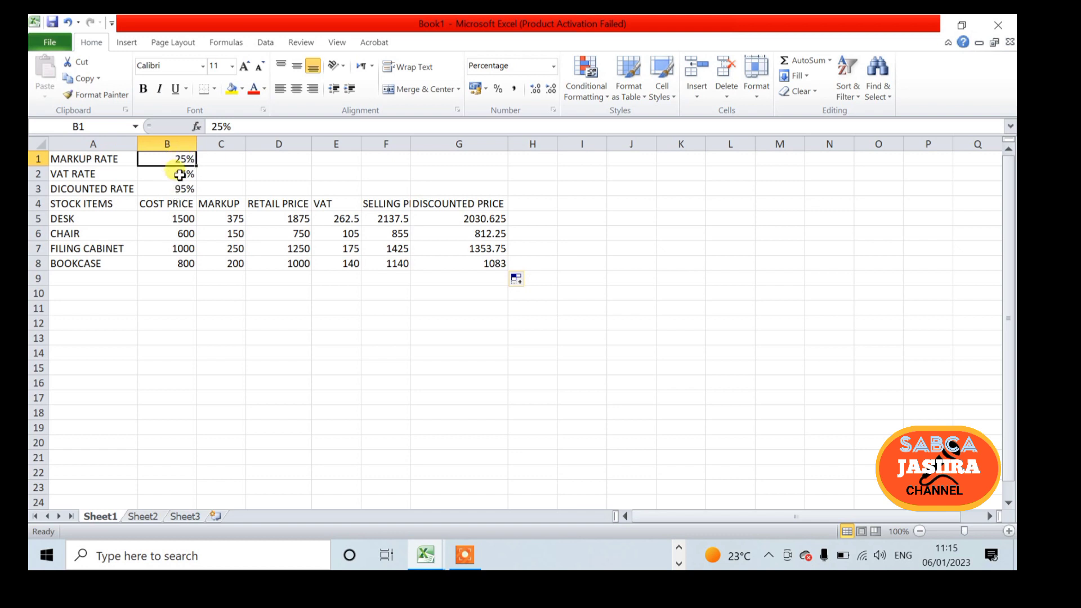
left_click(179, 175)
left_click(182, 191)
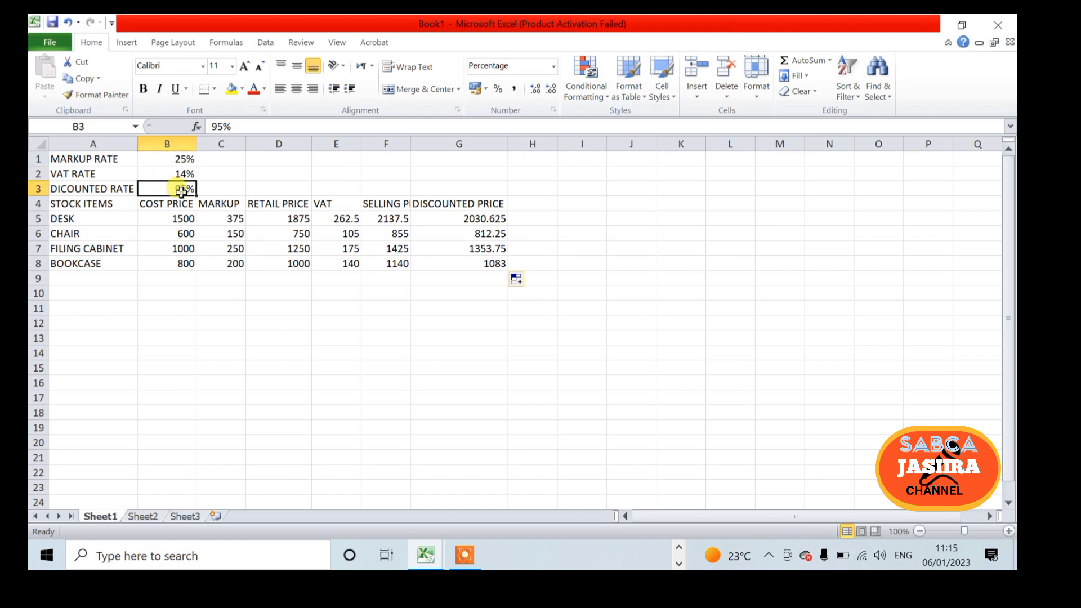
double_click(181, 161)
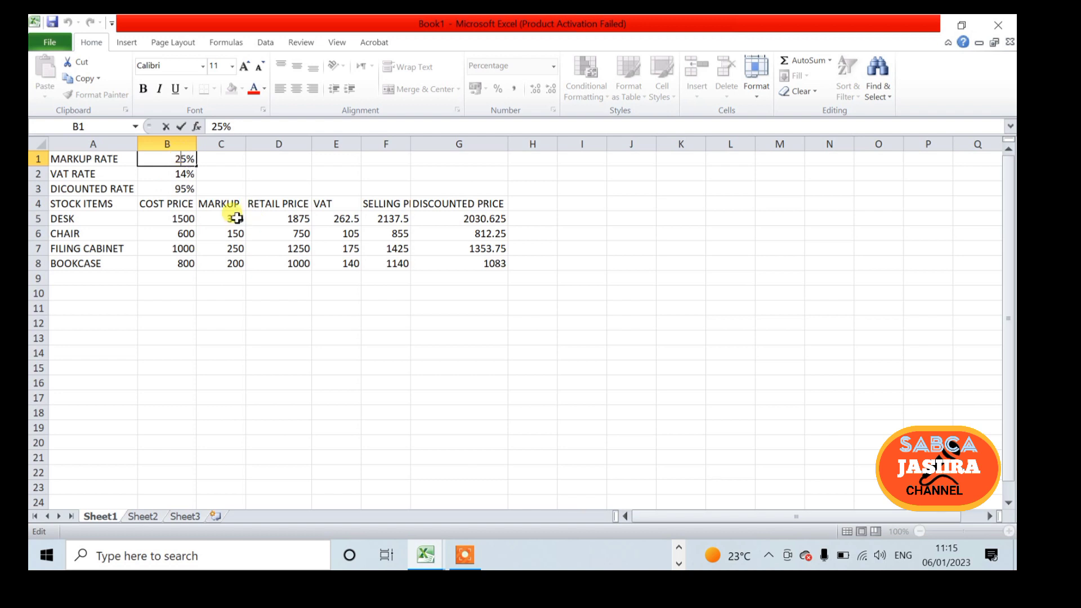
Change the markup rate in B1 from 25% to 20%.
key("Delete")
type("0")
key("Return")
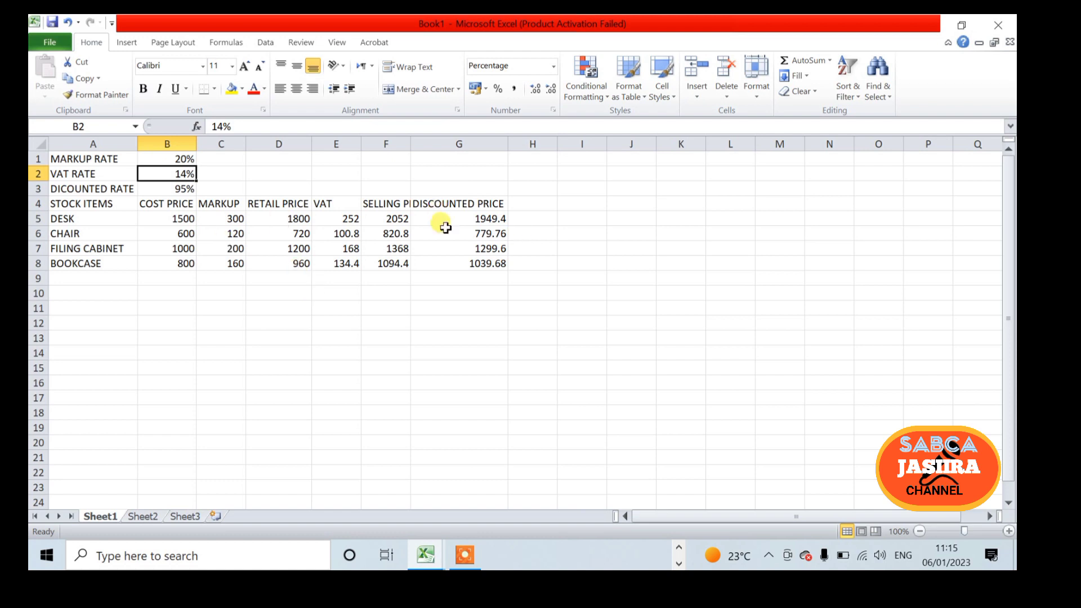
Set the VAT rate in B2 to 12%, briefly trying 16% first.
double_click(185, 174)
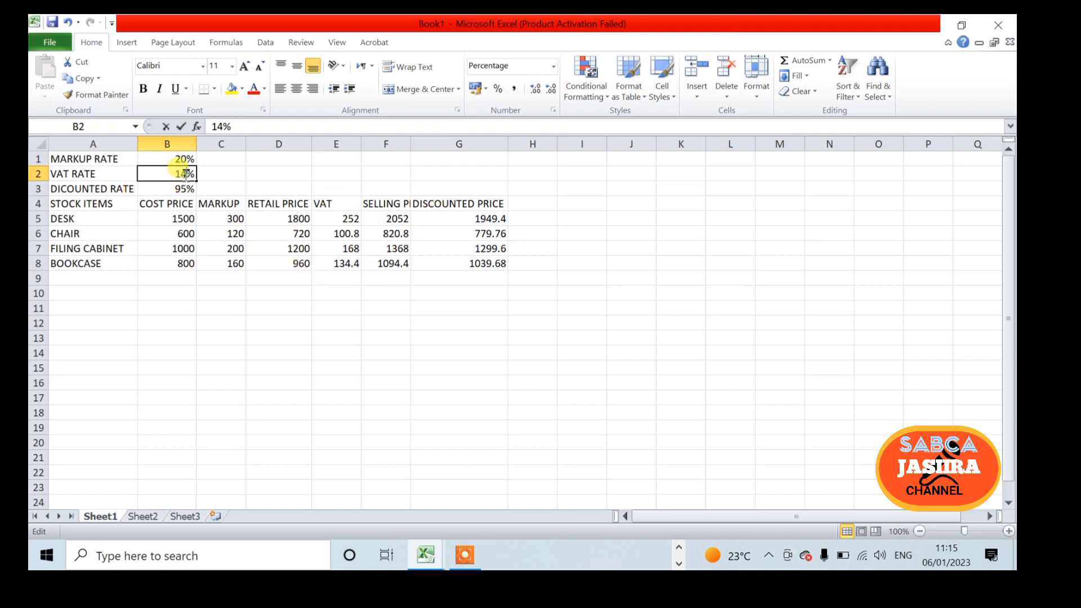
key("BackSpace")
type("6")
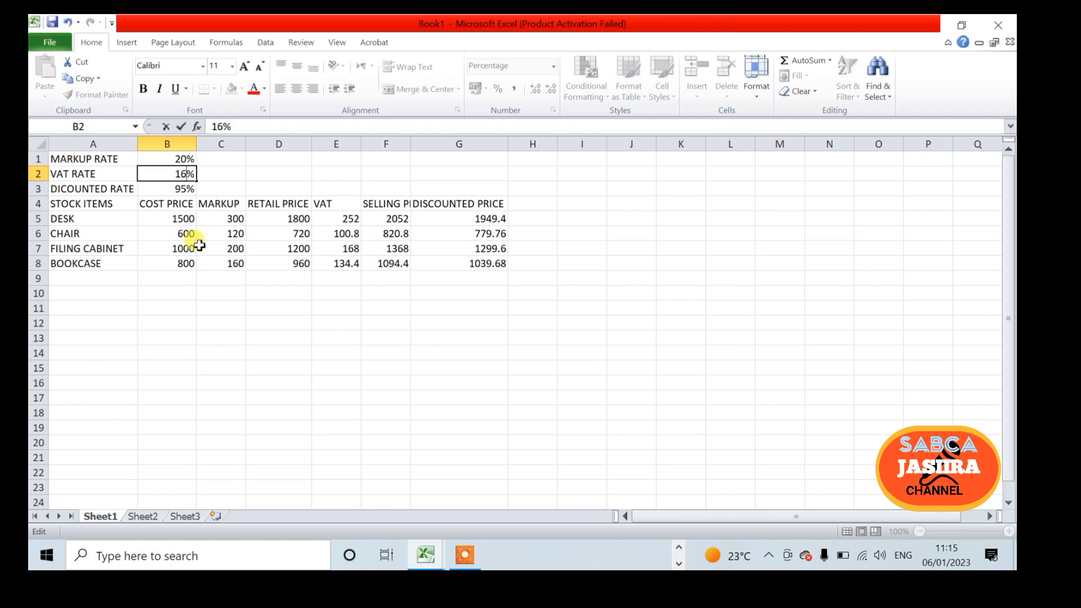
key("Return")
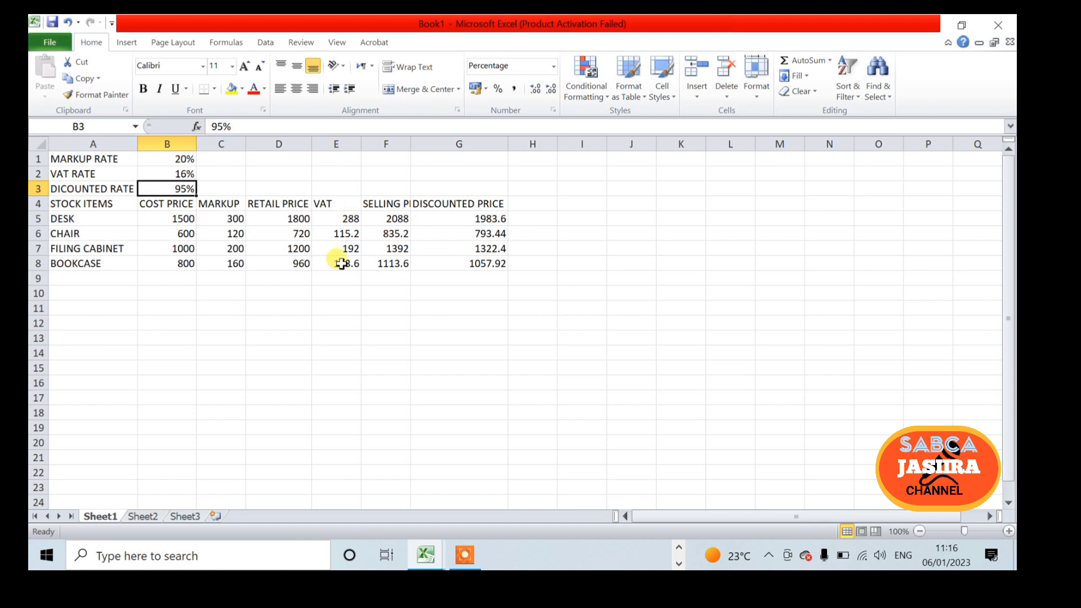
double_click(179, 172)
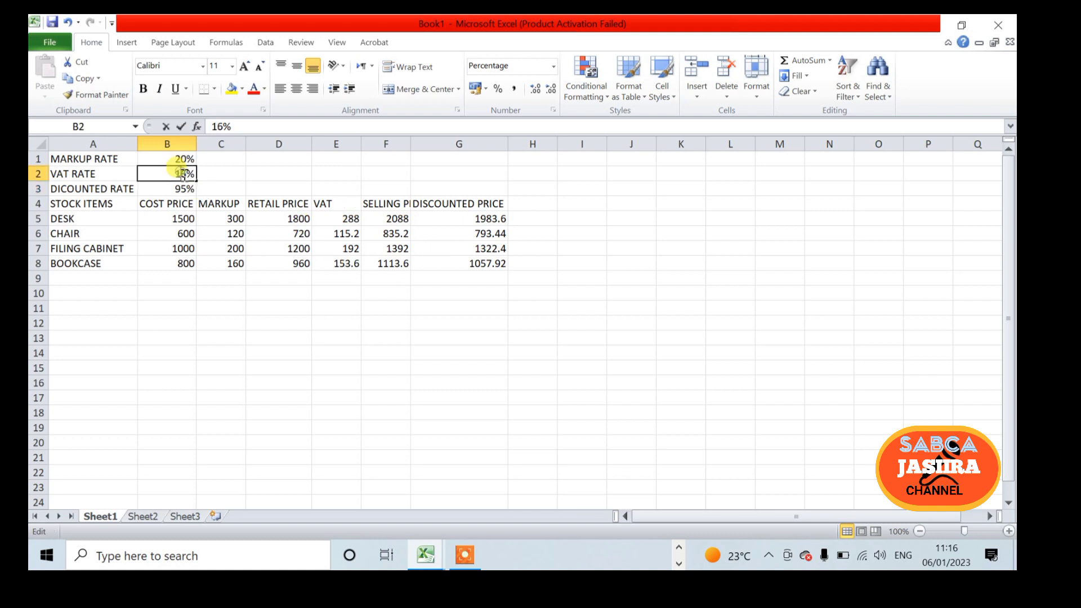
key("Delete")
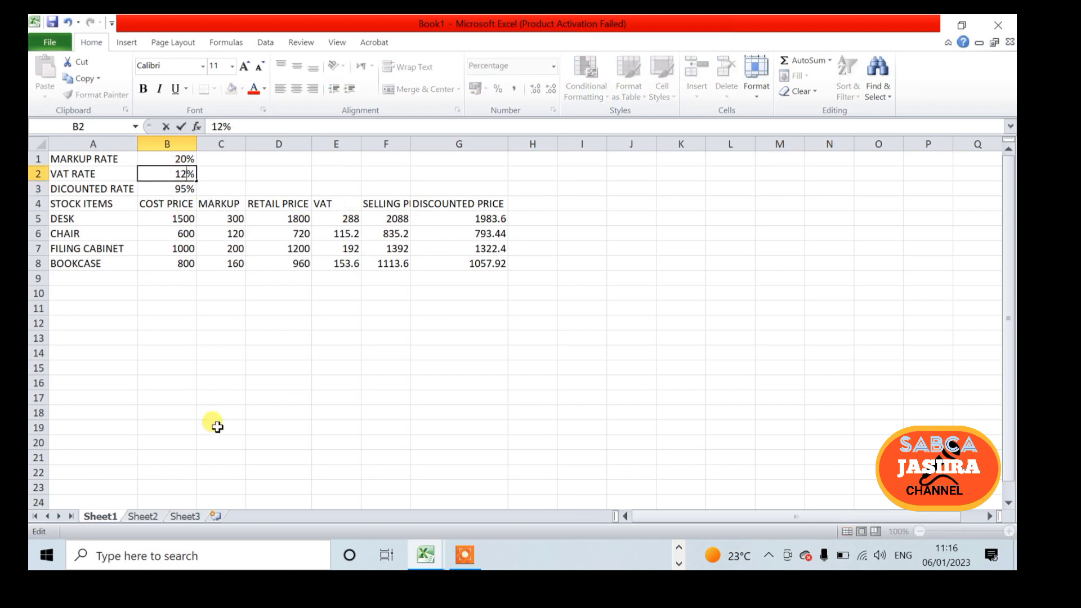
key("Return")
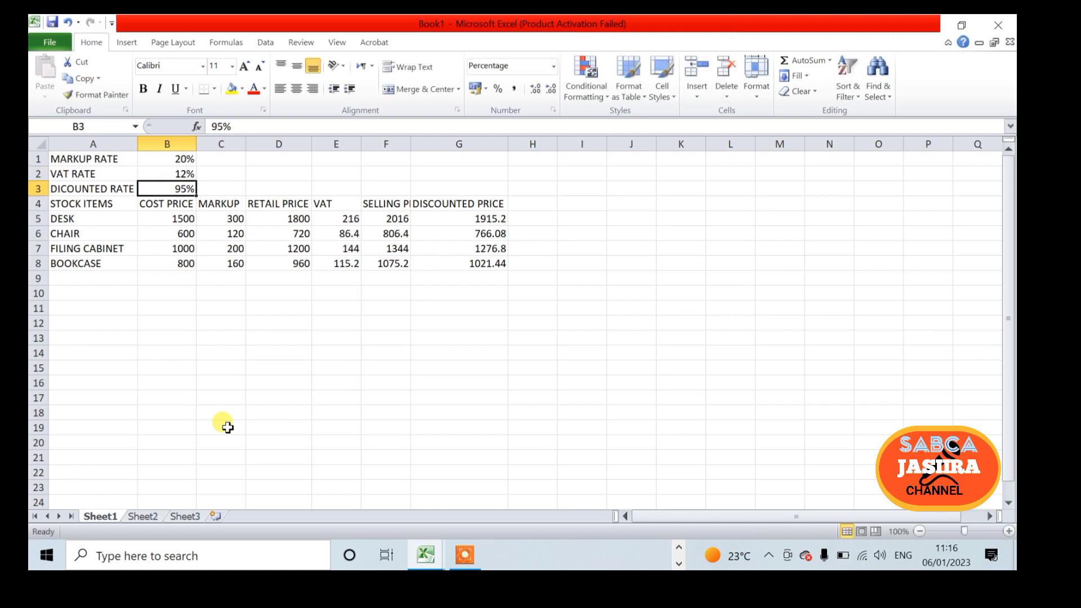
Change the discounted rate in B3 to 90%.
double_click(177, 189)
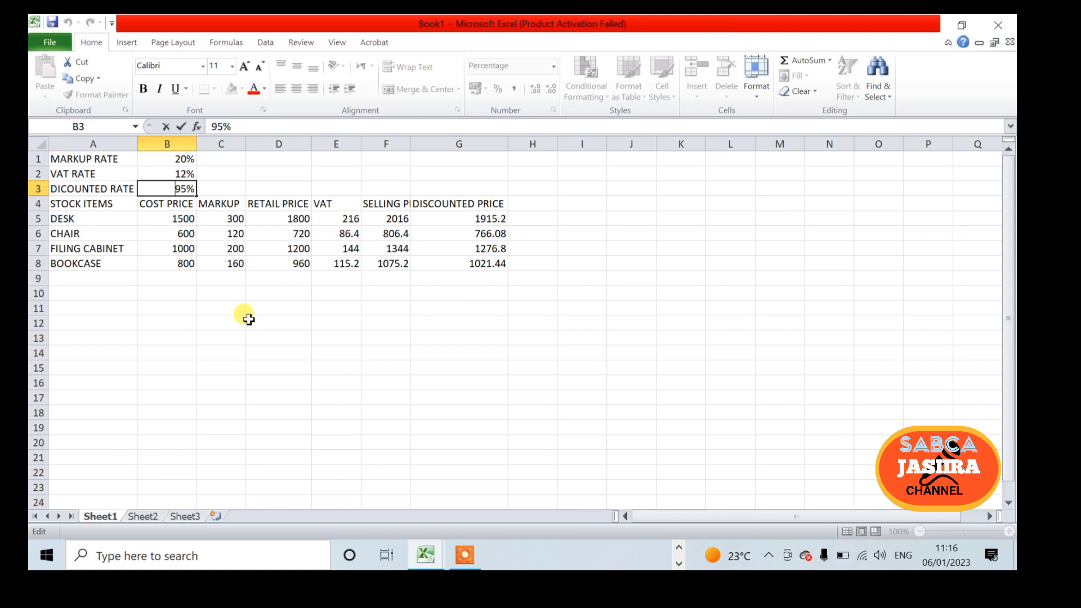
key("BackSpace")
key("BackSpace")
type("90")
key("Return")
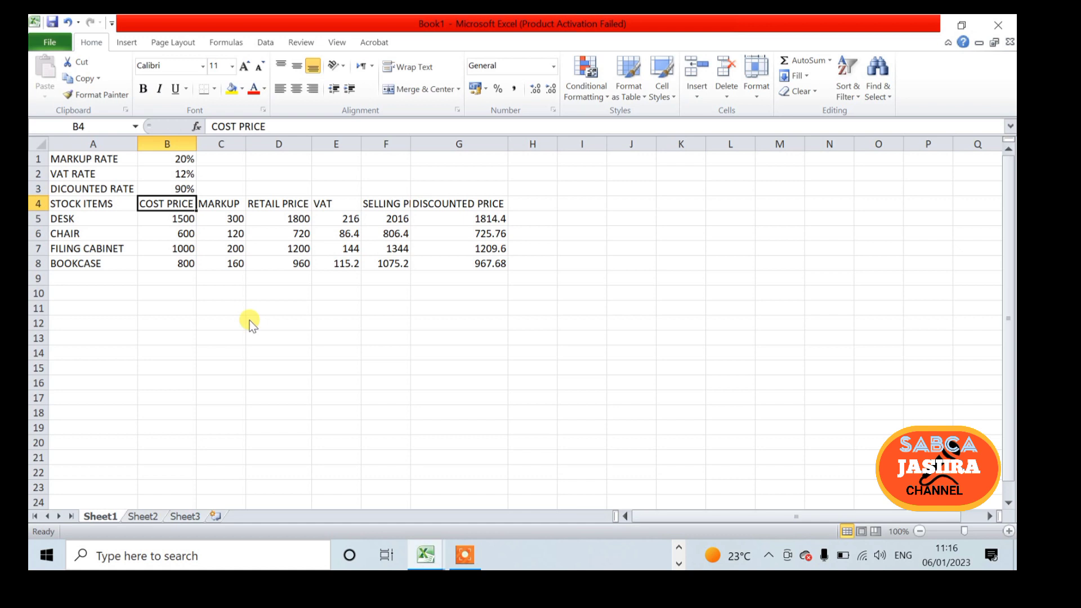
left_click(170, 157)
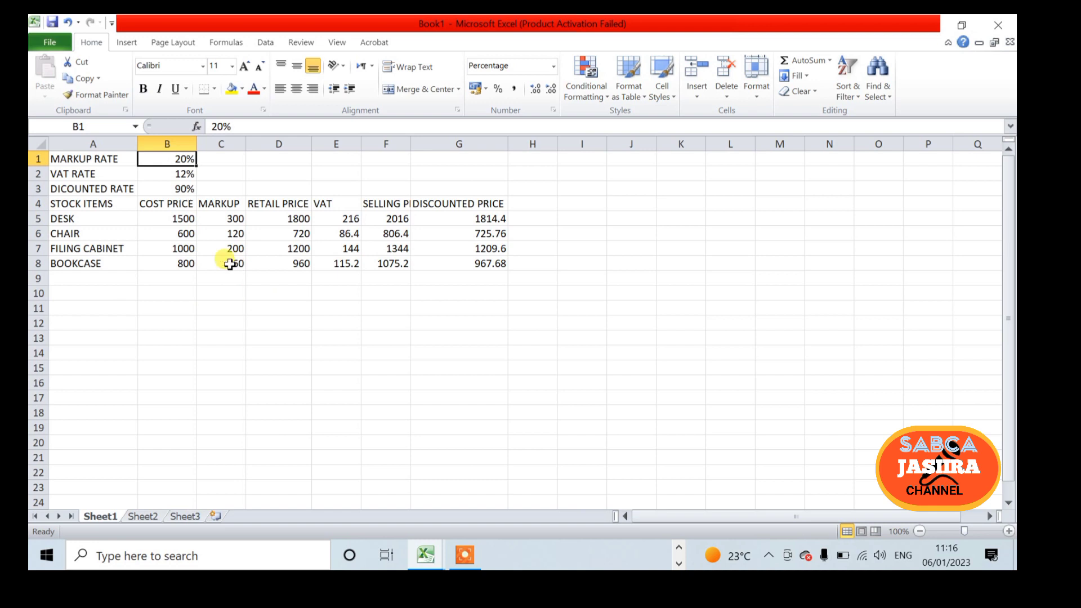
left_click(345, 232)
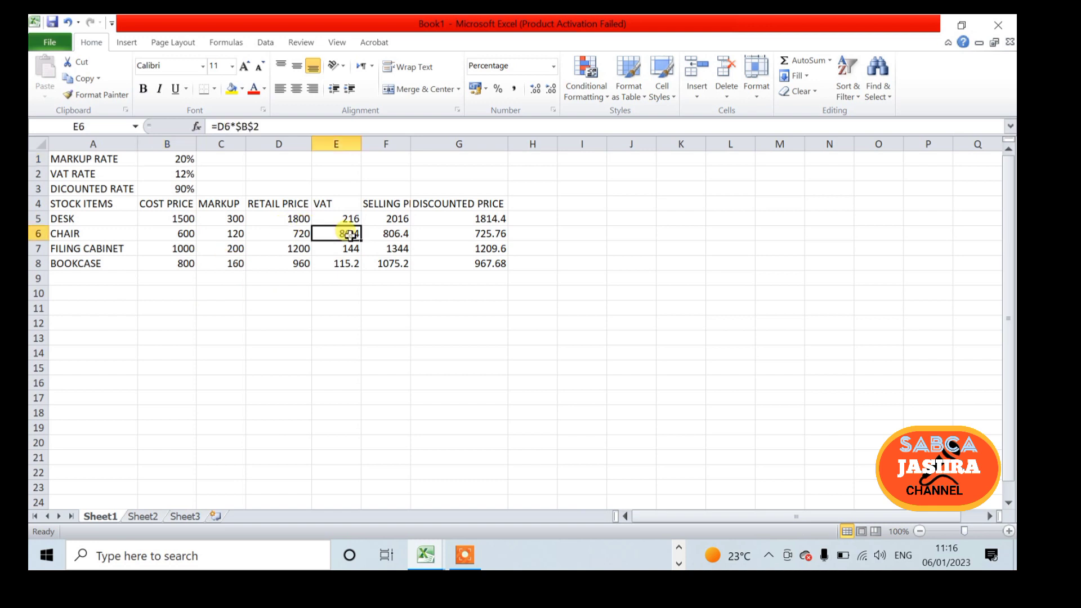
left_click(172, 219)
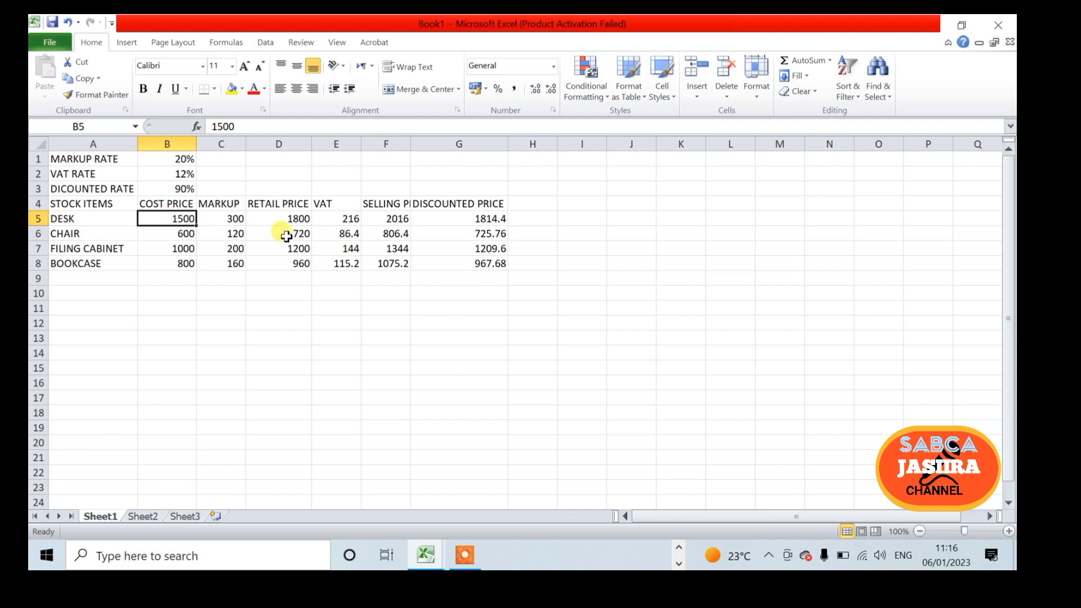